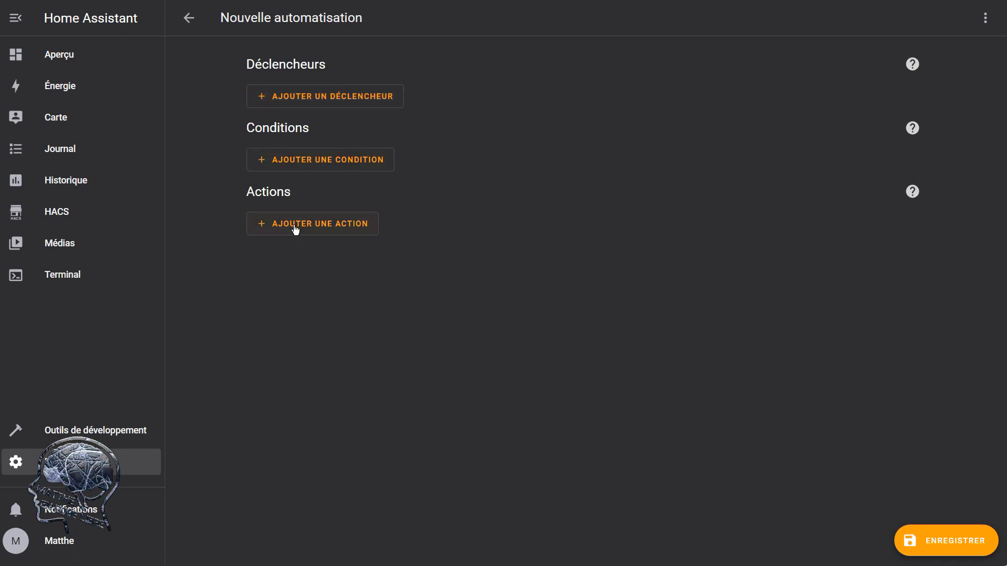
# Add a device trigger to the new automation and choose SM-G990B as its device
pyautogui.click(313, 99)
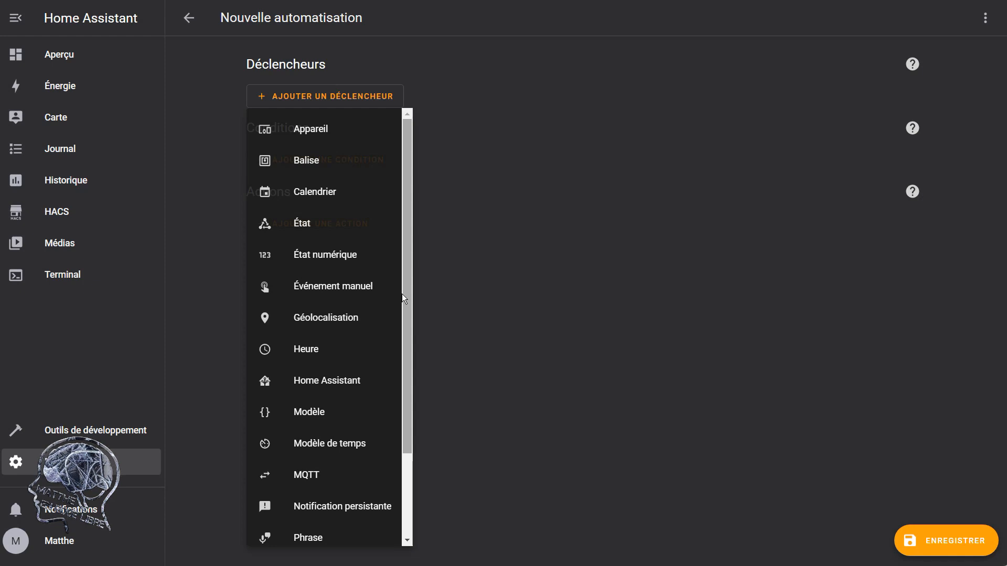
pyautogui.moveTo(402, 296)
pyautogui.mouseDown()
pyautogui.moveTo(389, 400)
pyautogui.moveTo(406, 289)
pyautogui.mouseUp()
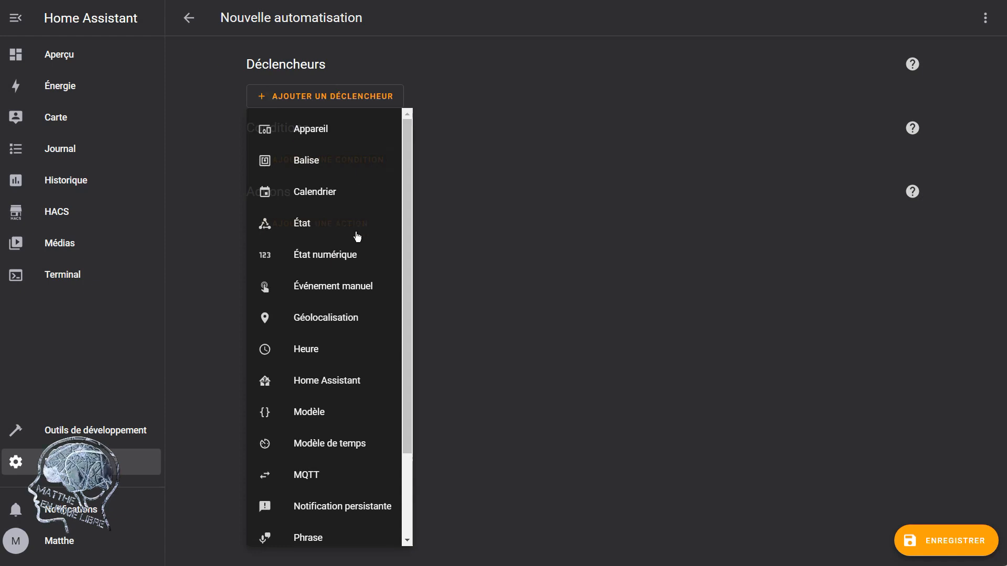
pyautogui.click(302, 136)
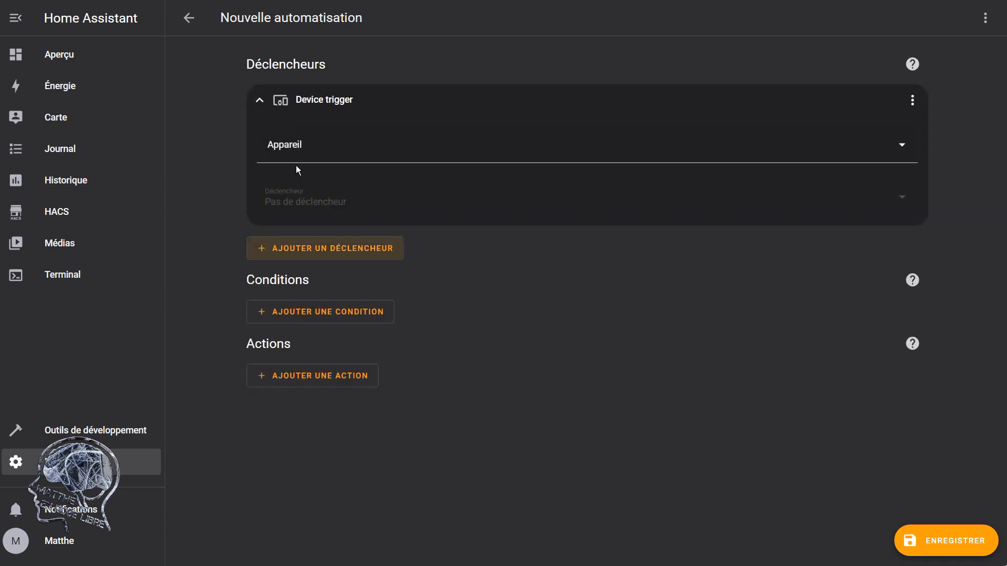
pyautogui.click(350, 152)
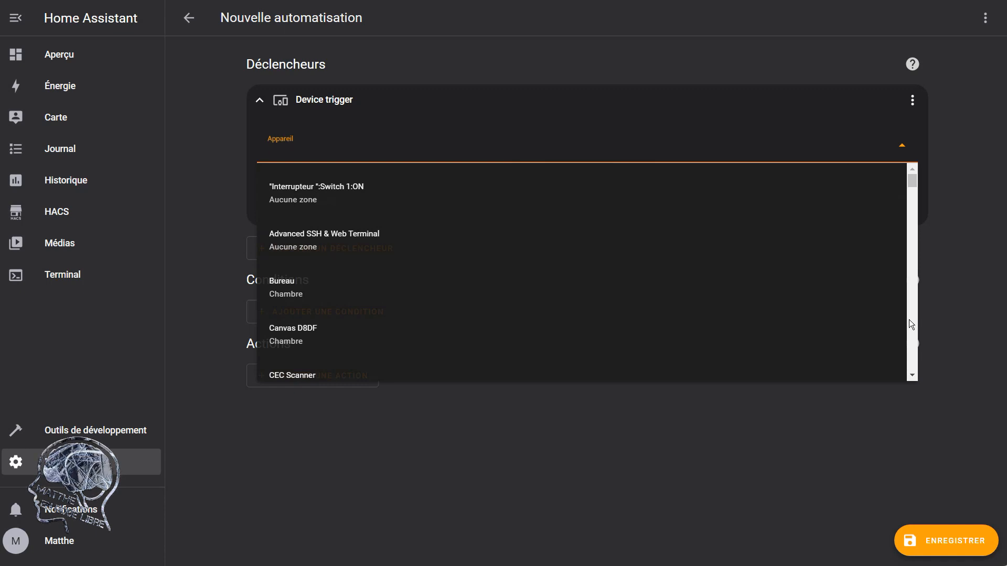
pyautogui.scroll(-3, 909, 320)
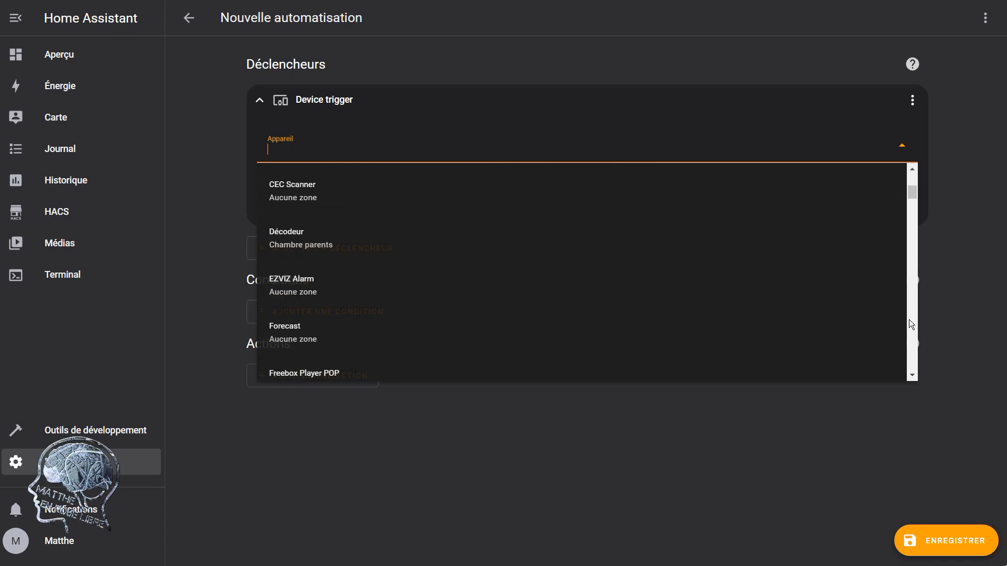
pyautogui.scroll(-4, 910, 321)
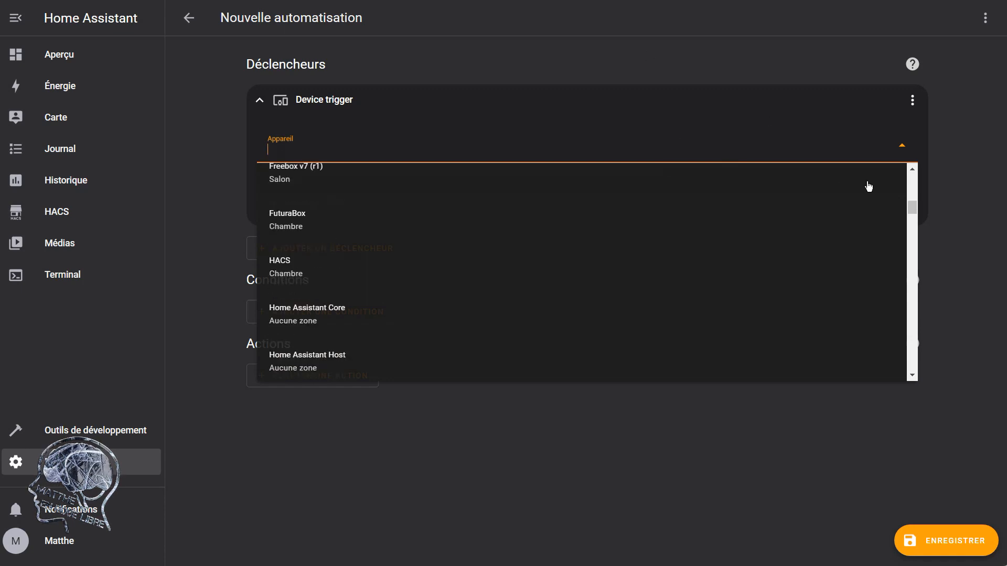
pyautogui.moveTo(912, 208); pyautogui.dragTo(887, 361)
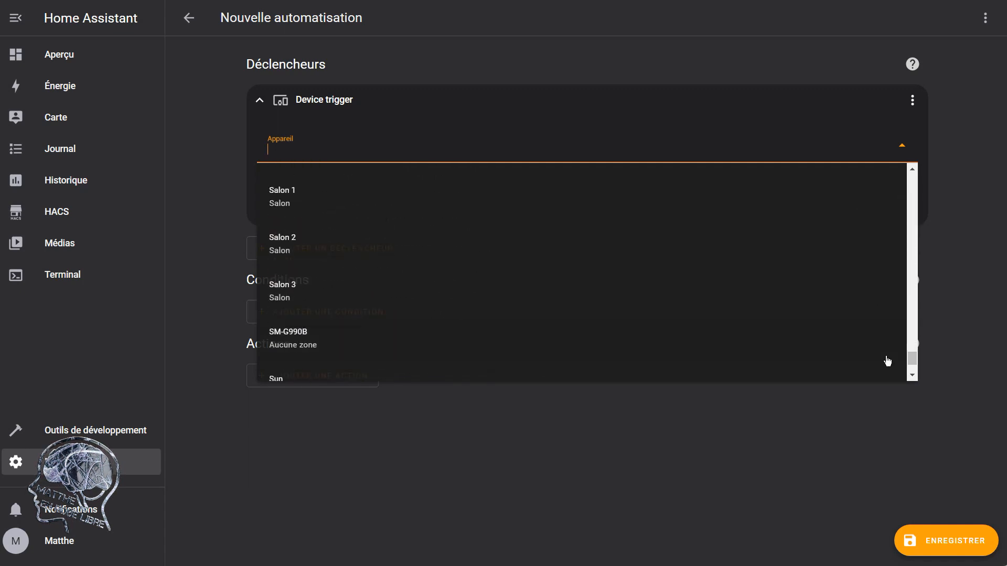
pyautogui.click(732, 351)
# Make the trigger react to changes in the SM-G990B battery level when it is below 20%
pyautogui.click(420, 198)
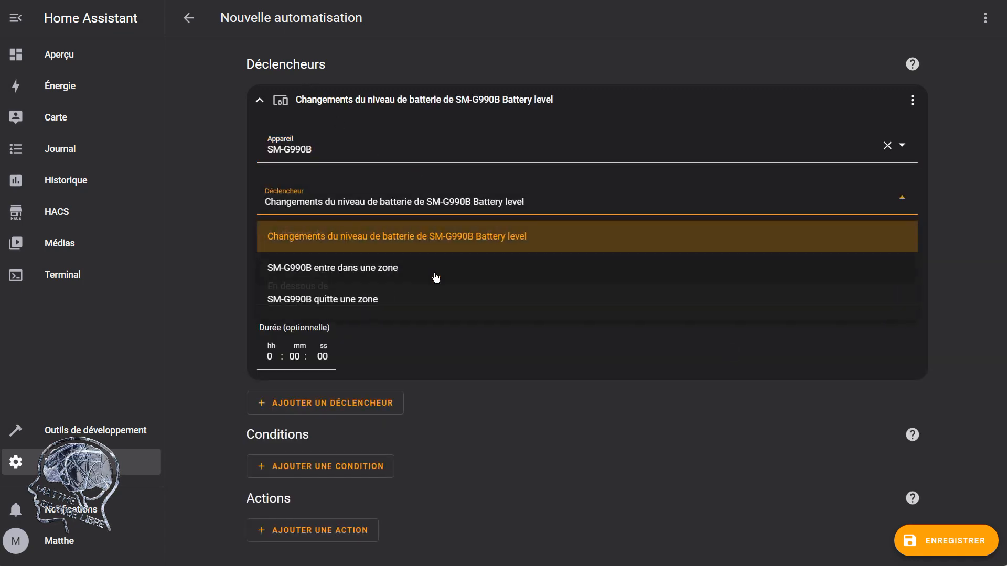
pyautogui.click(431, 300)
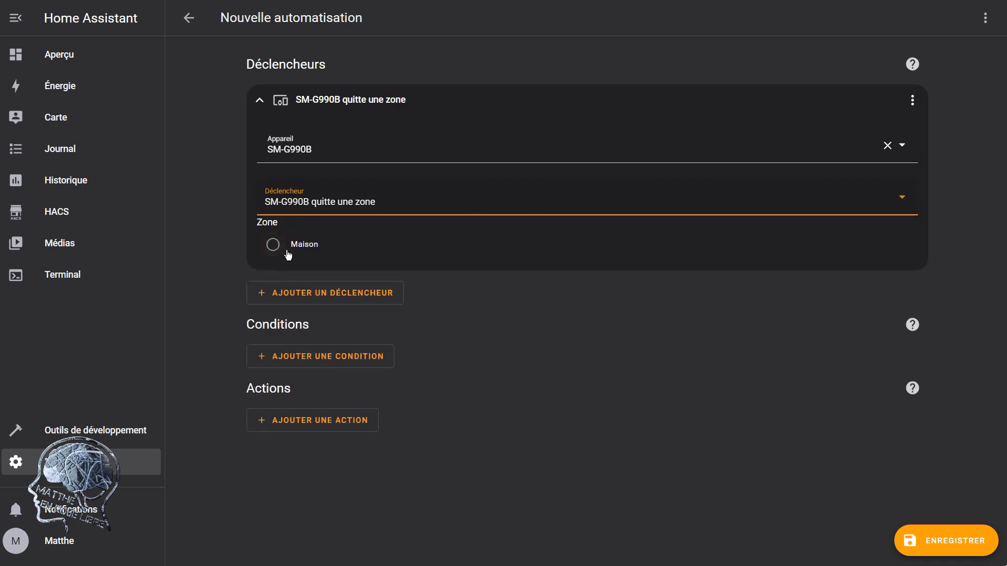
pyautogui.click(339, 213)
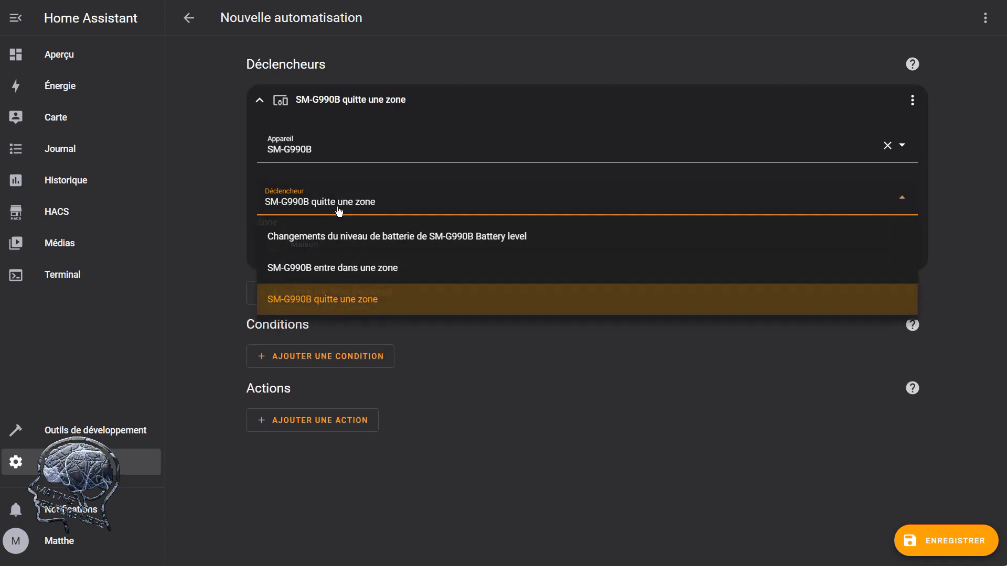
pyautogui.click(472, 244)
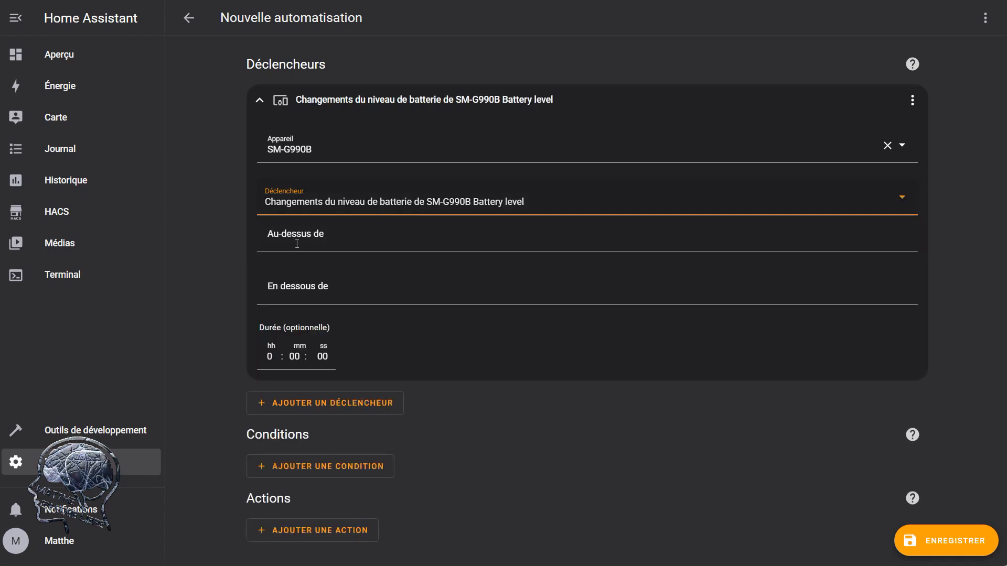
pyautogui.click(290, 284)
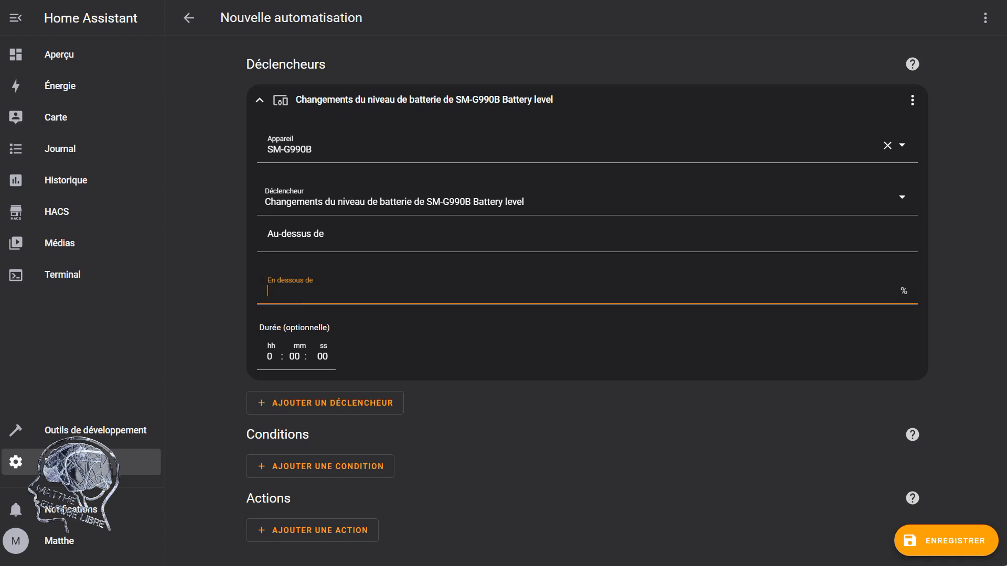
pyautogui.write('20')
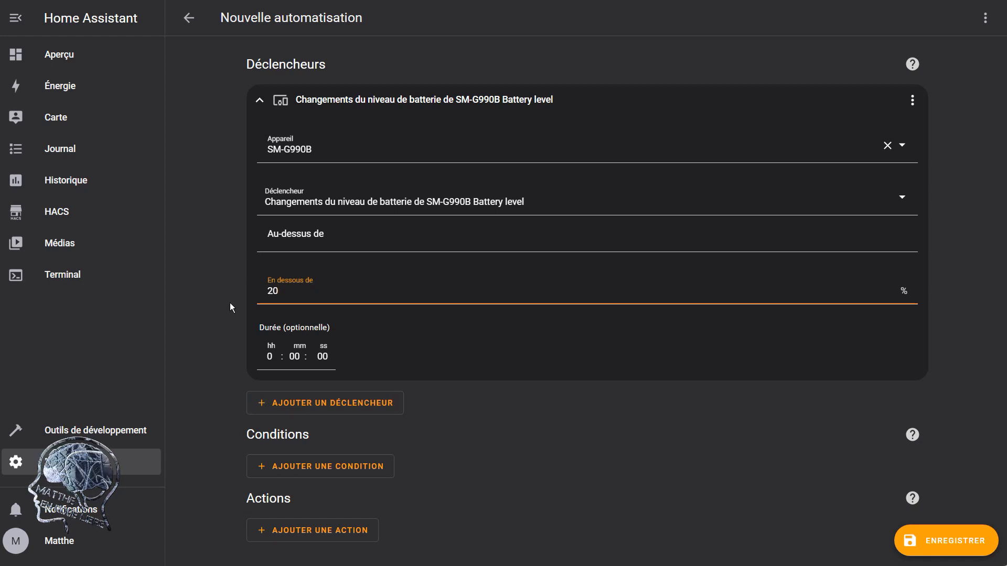
# Add a device action for the multiprise device that performs "Activer multiprise USB 1"
pyautogui.click(321, 533)
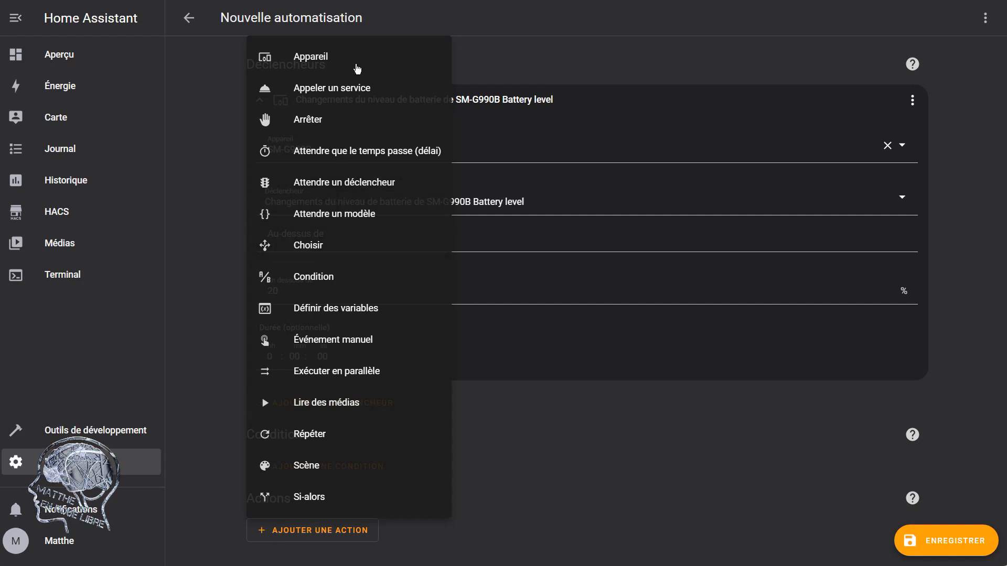
pyautogui.click(357, 68)
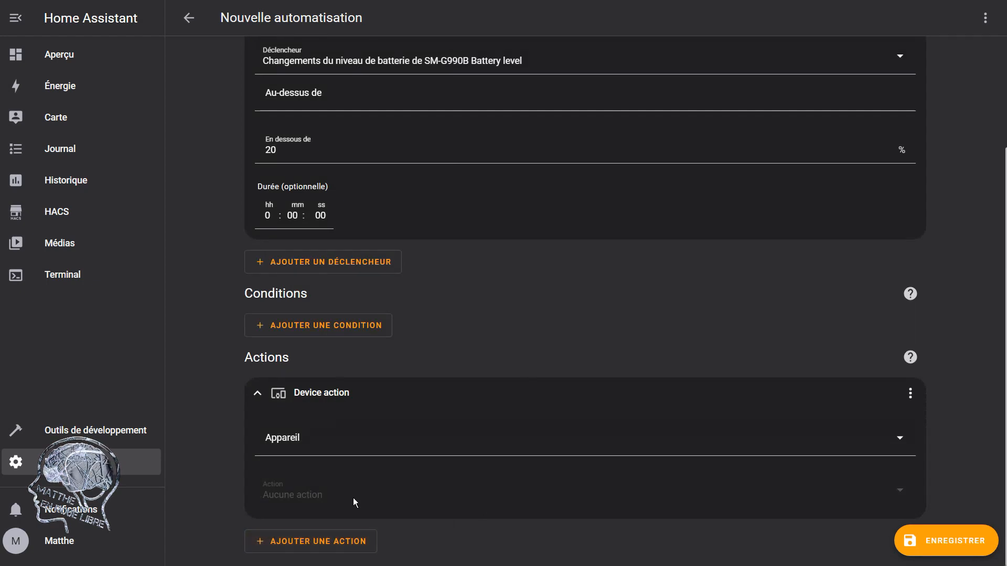
pyautogui.click(362, 437)
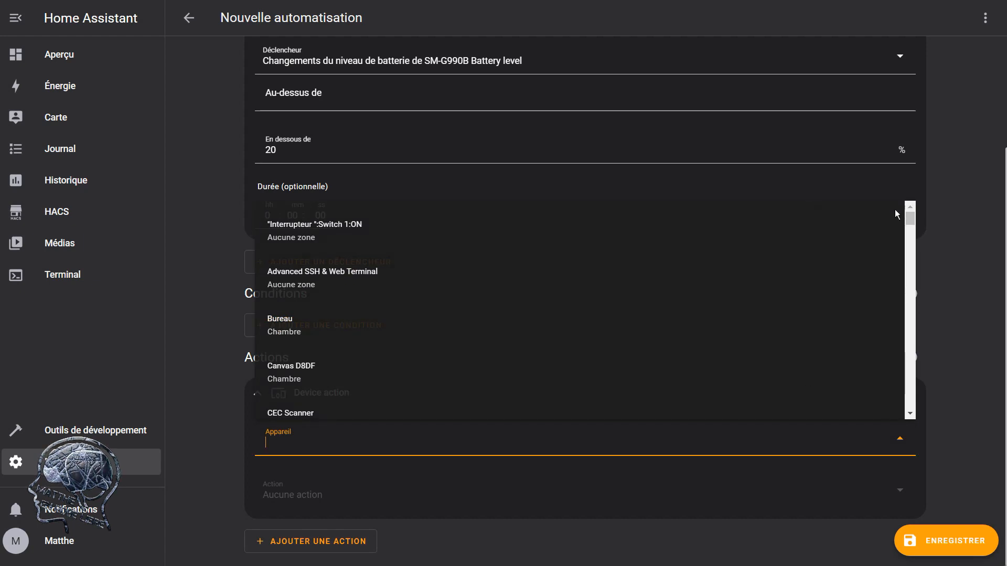
pyautogui.moveTo(911, 220); pyautogui.dragTo(914, 278)
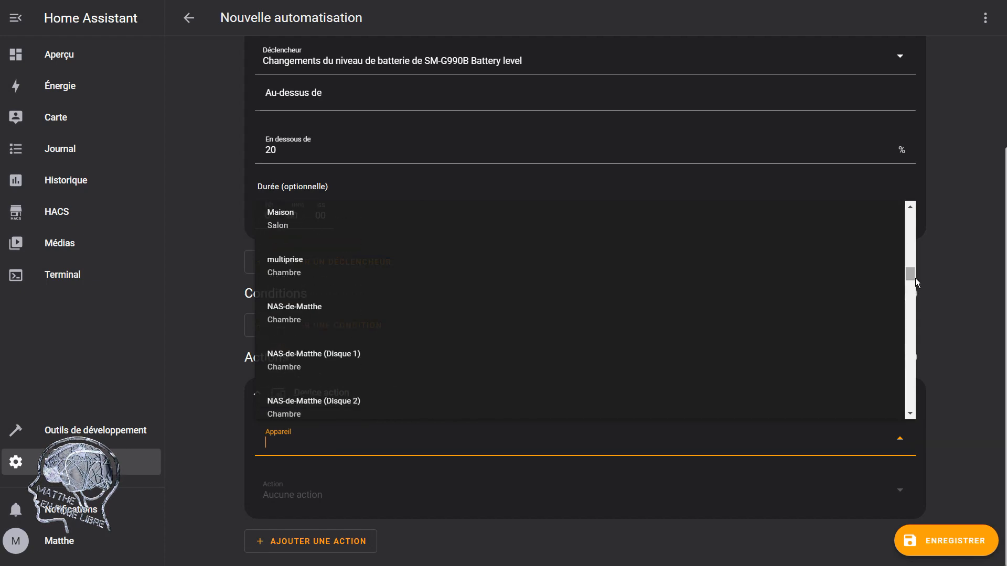
pyautogui.click(829, 271)
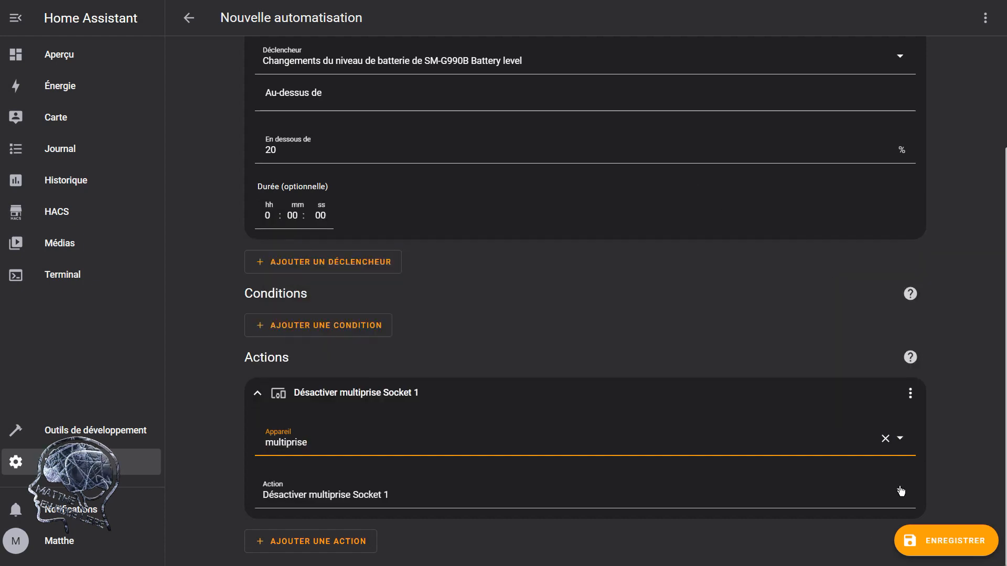
pyautogui.click(809, 495)
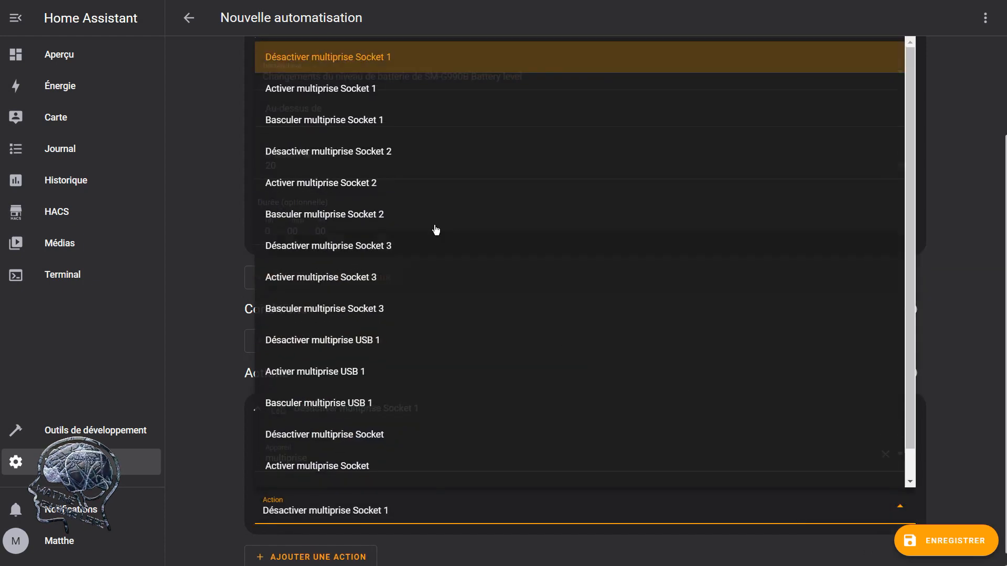
pyautogui.click(342, 372)
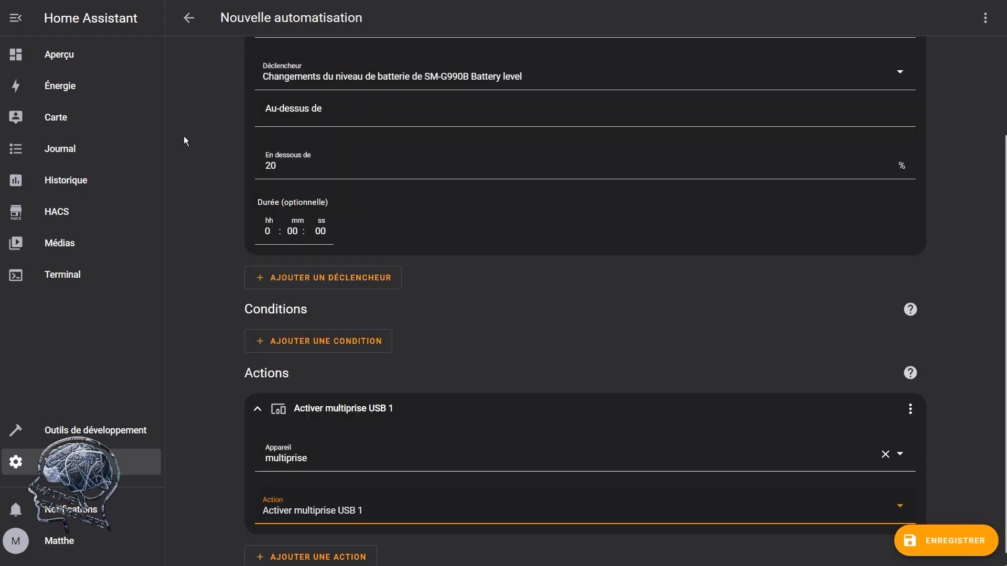
# Save the automation under the name "chargeur"
pyautogui.scroll(1, 183, 136)
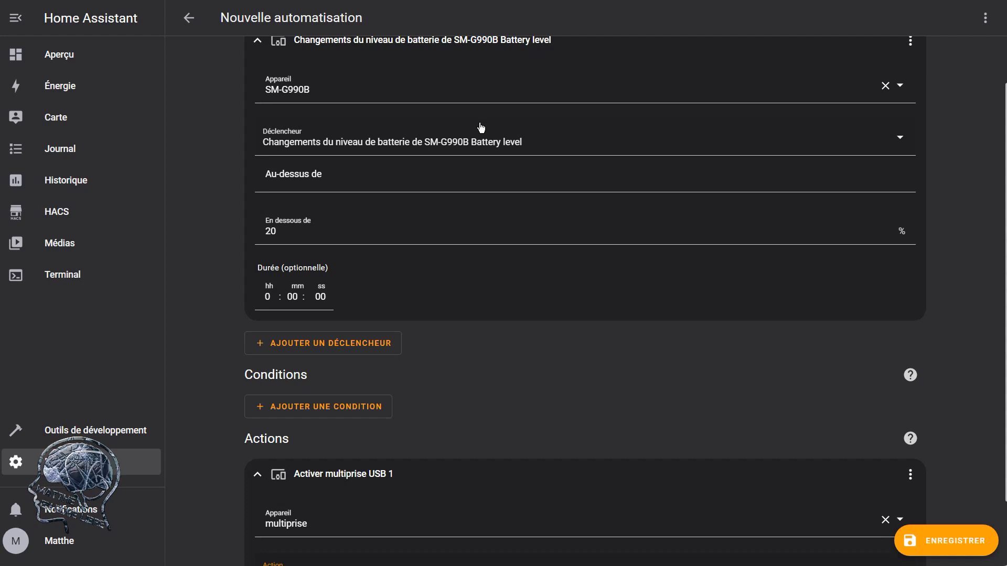
pyautogui.scroll(-2, 674, 406)
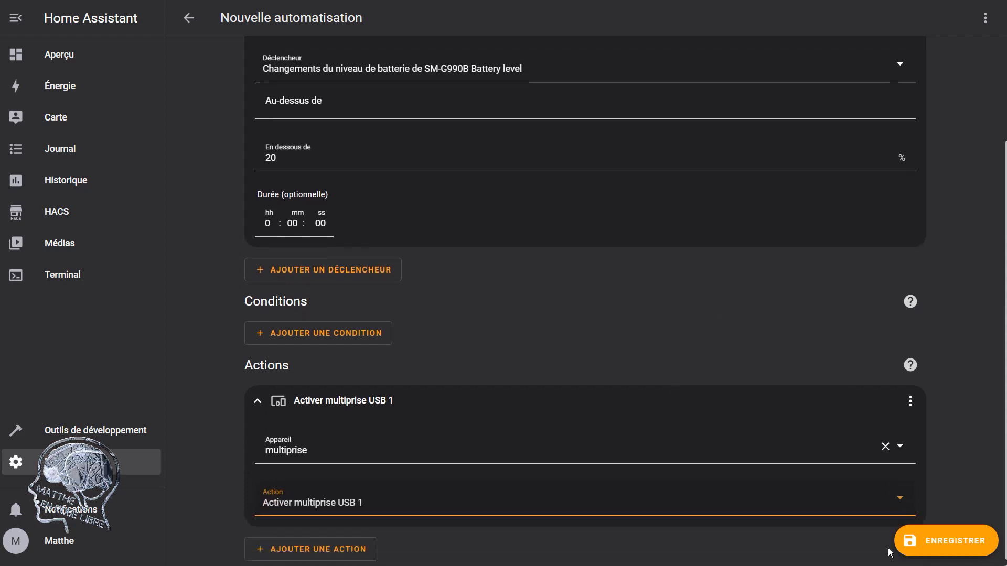
pyautogui.click(938, 540)
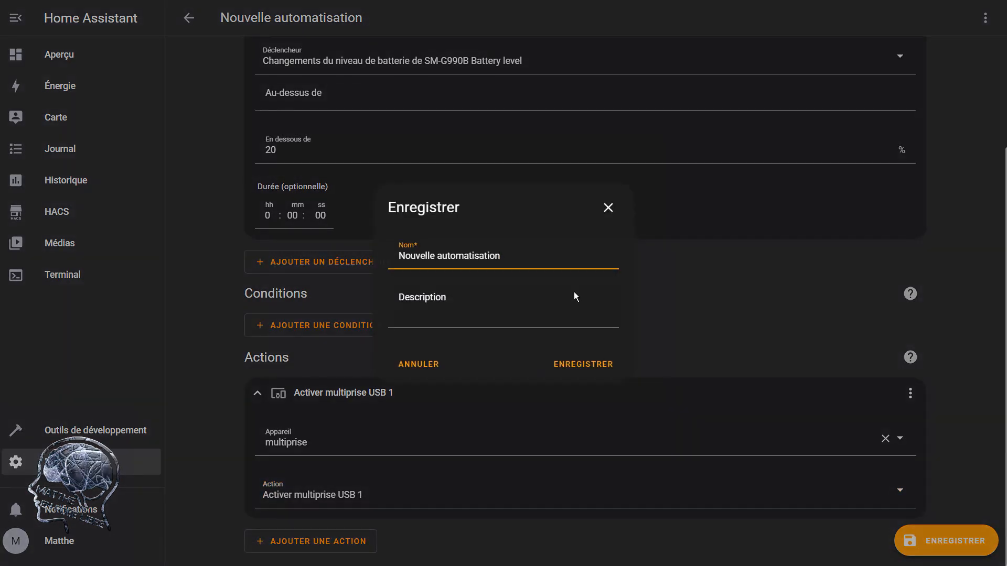
pyautogui.moveTo(557, 257); pyautogui.dragTo(393, 257)
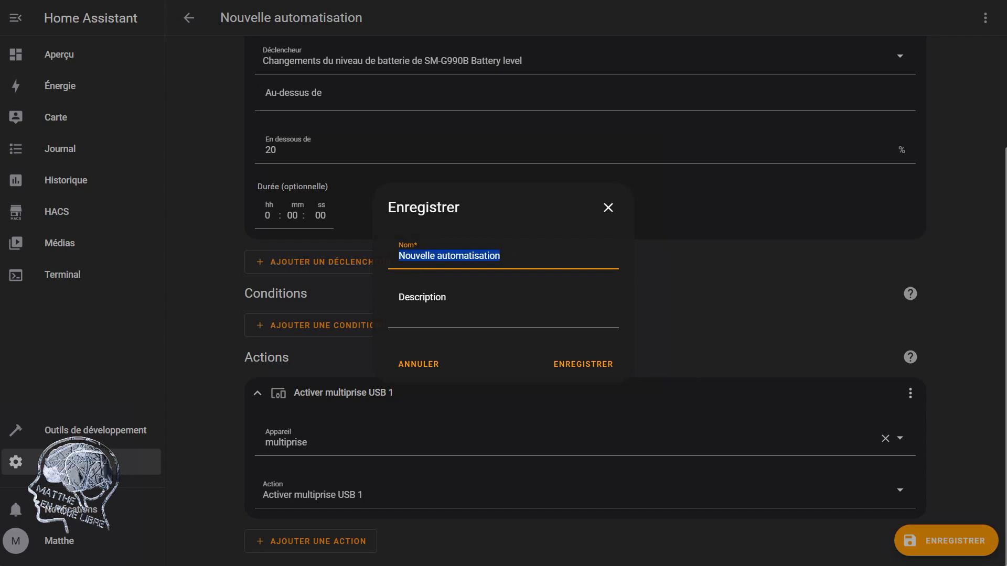
pyautogui.write('c')
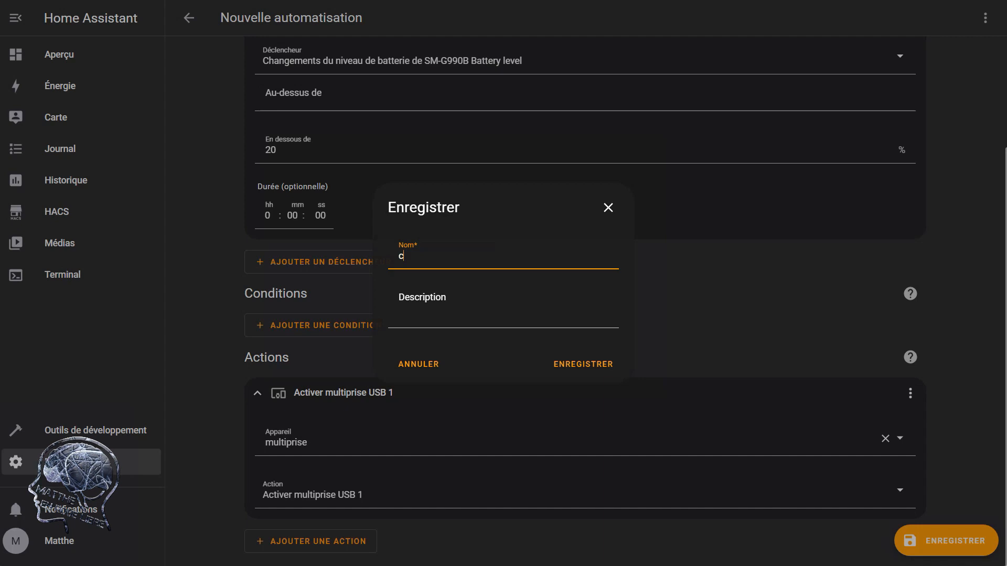
pyautogui.write('har')
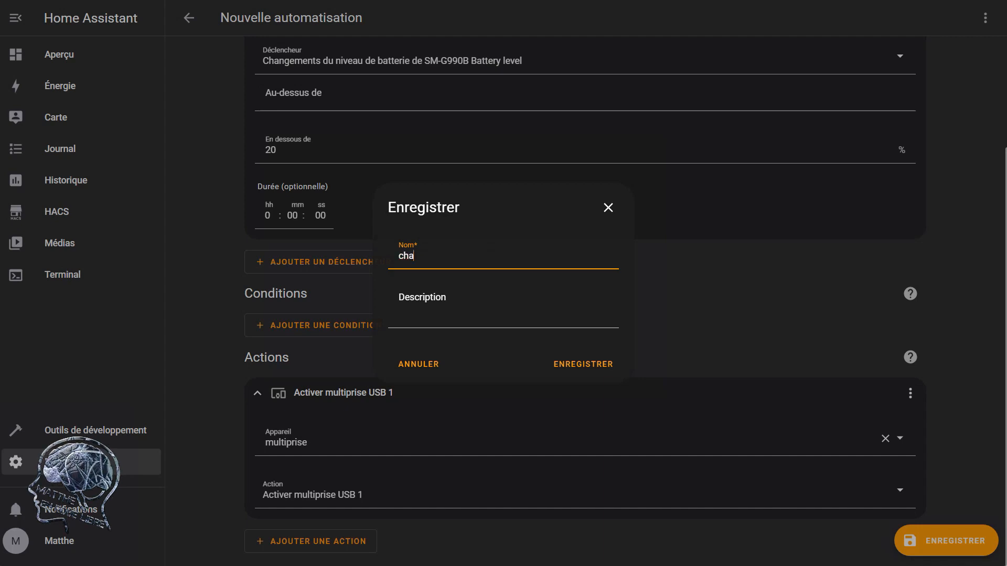
pyautogui.write('geur')
pyautogui.click(572, 369)
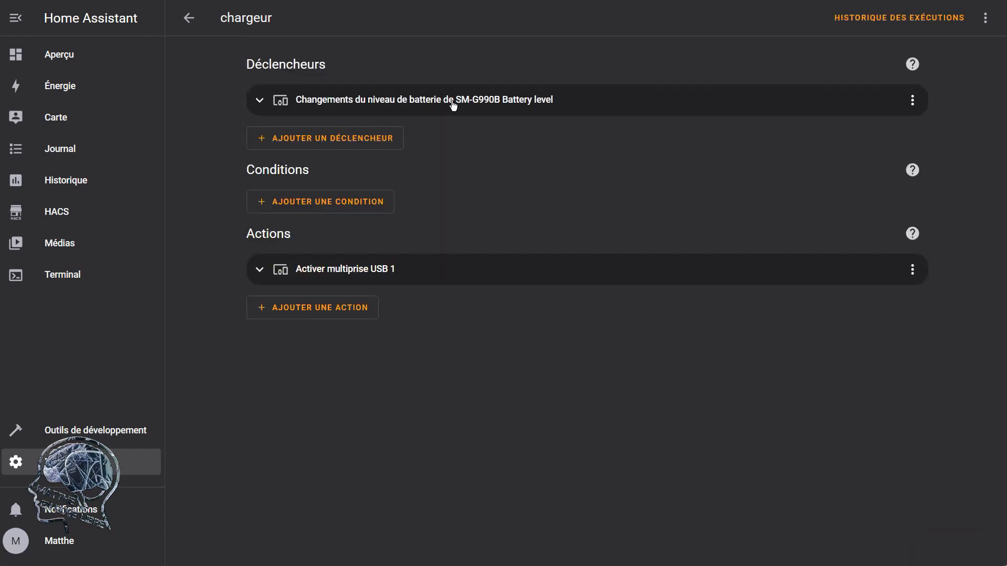
# Set the battery trigger's "Au-dessus de" threshold to 85% and clear its "En dessous de" threshold
pyautogui.click(454, 103)
pyautogui.click(427, 251)
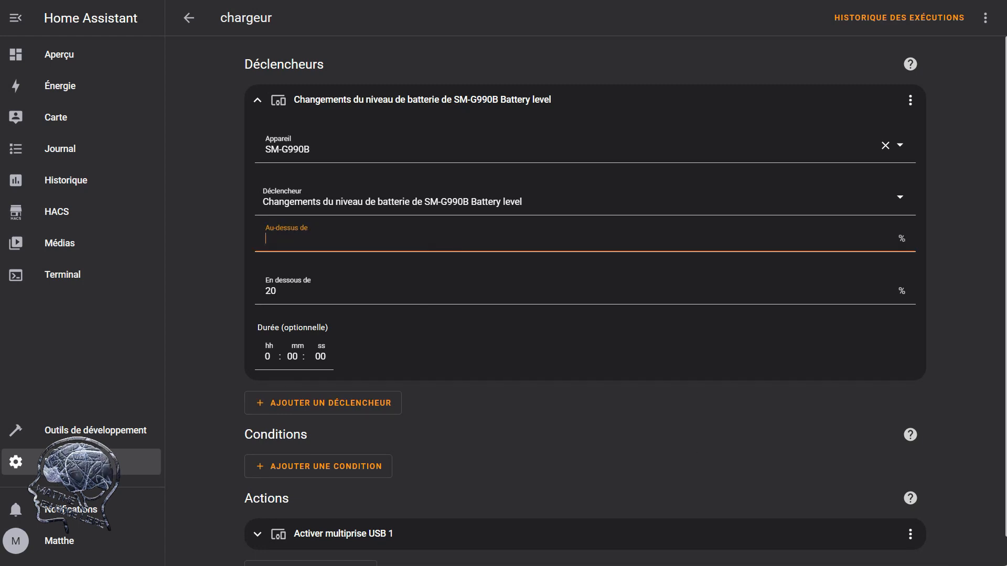
pyautogui.write('85')
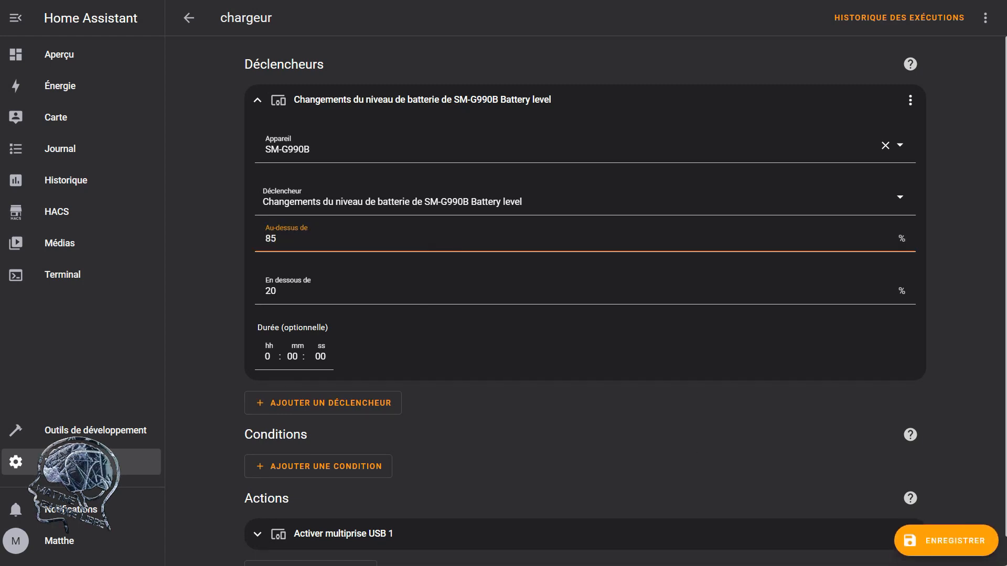
pyautogui.click(739, 298)
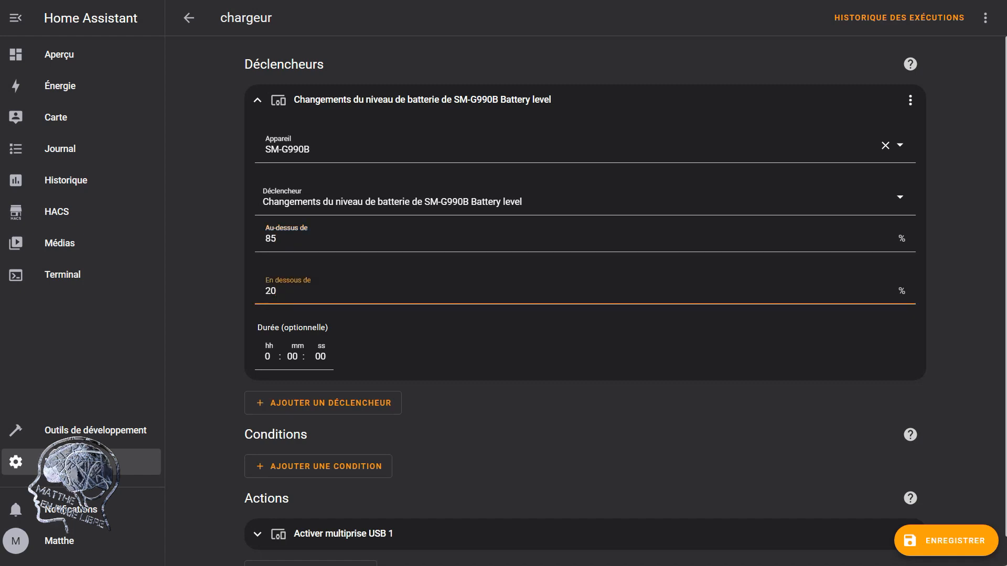
pyautogui.press('BackSpace')
pyautogui.press('BackSpace')
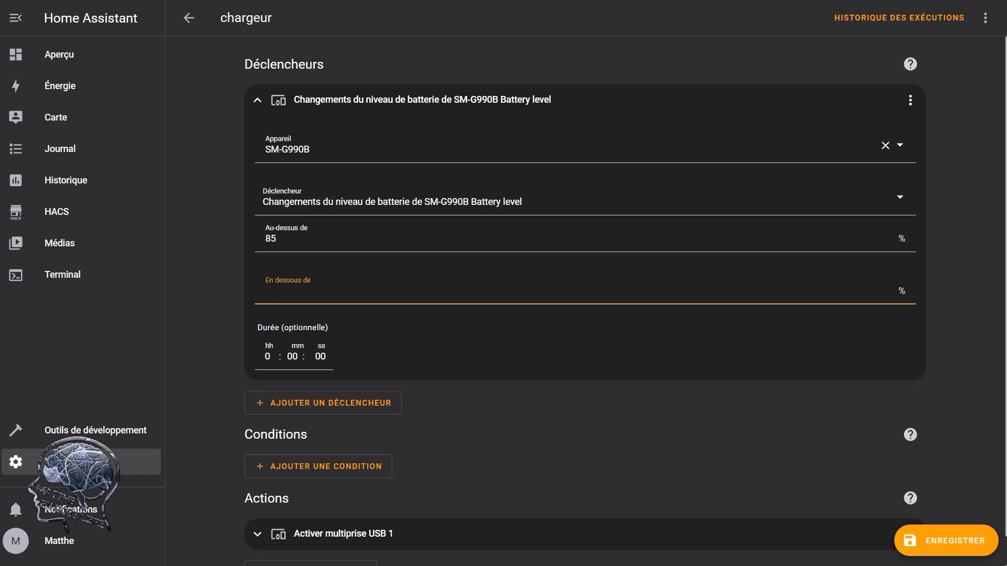
# Change the multiprise device action to "Désactiver multiprise USB 1"
pyautogui.click(714, 545)
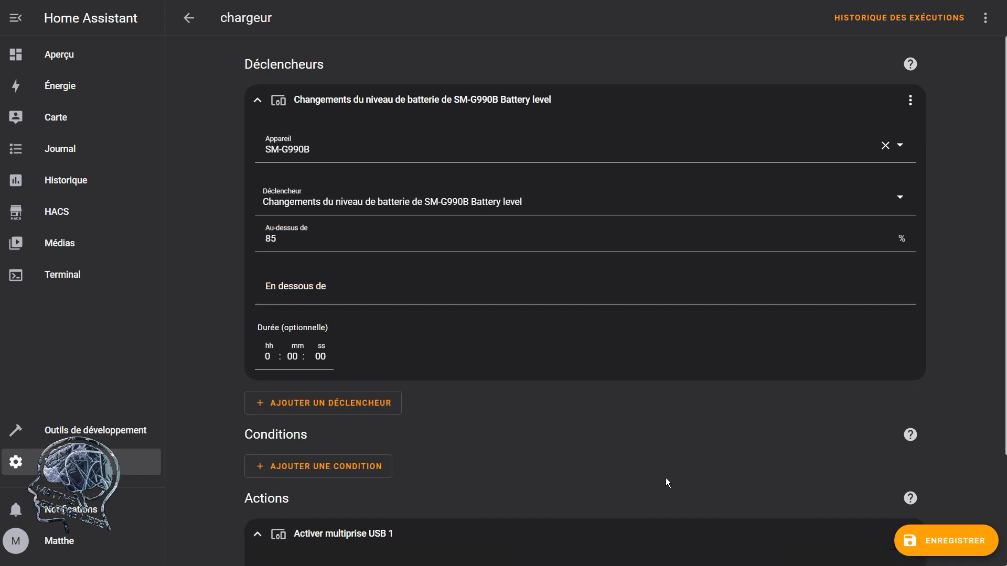
pyautogui.scroll(-3, 610, 463)
pyautogui.click(650, 502)
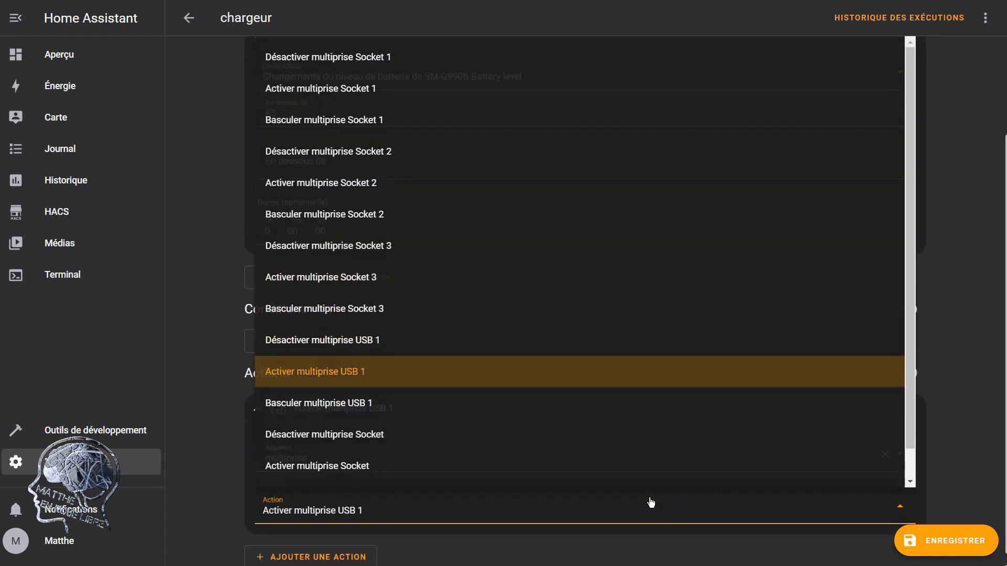
pyautogui.click(505, 341)
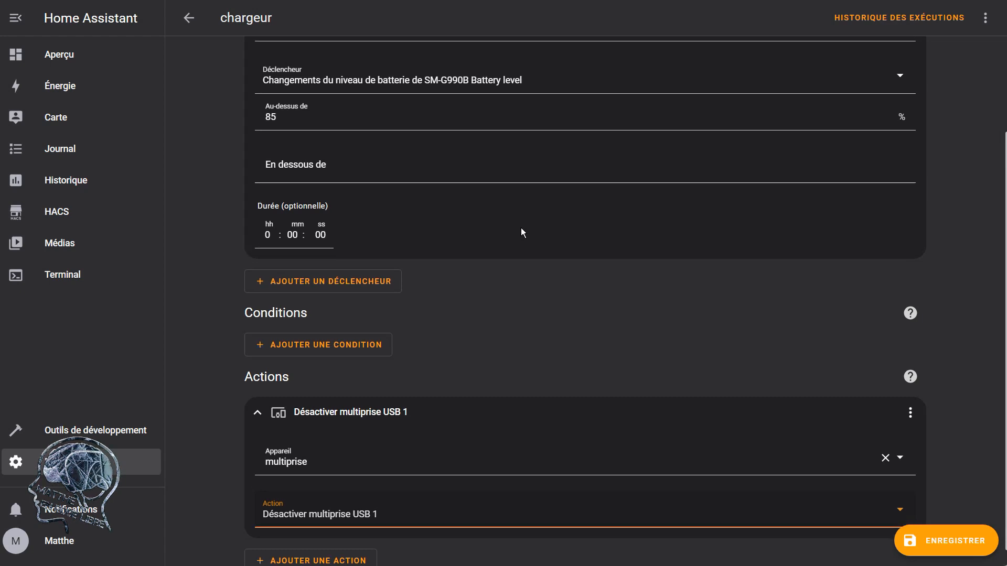
pyautogui.scroll(1, 522, 231)
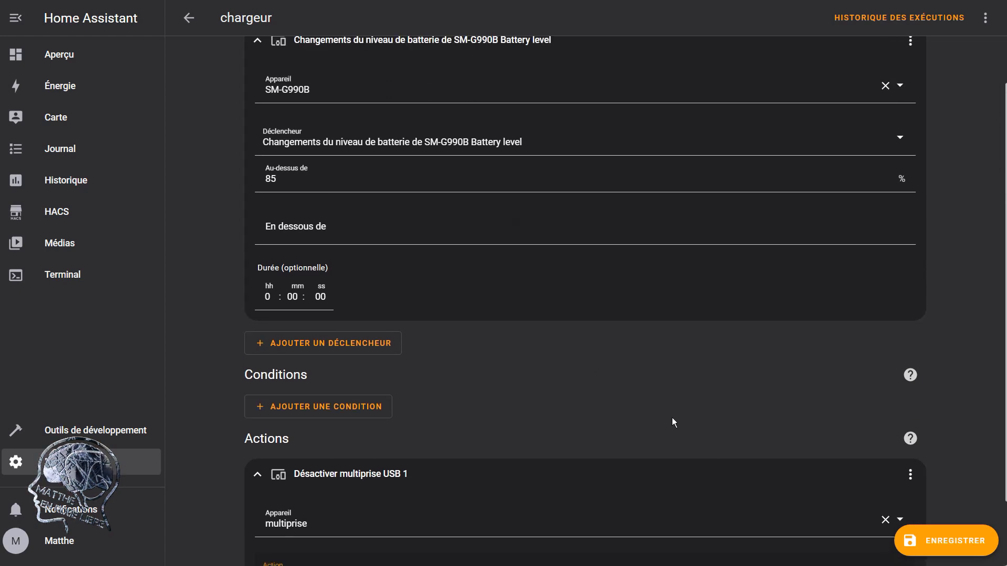
# Save the changes to the "chargeur" automation and create a new empty automation from scratch
pyautogui.click(942, 541)
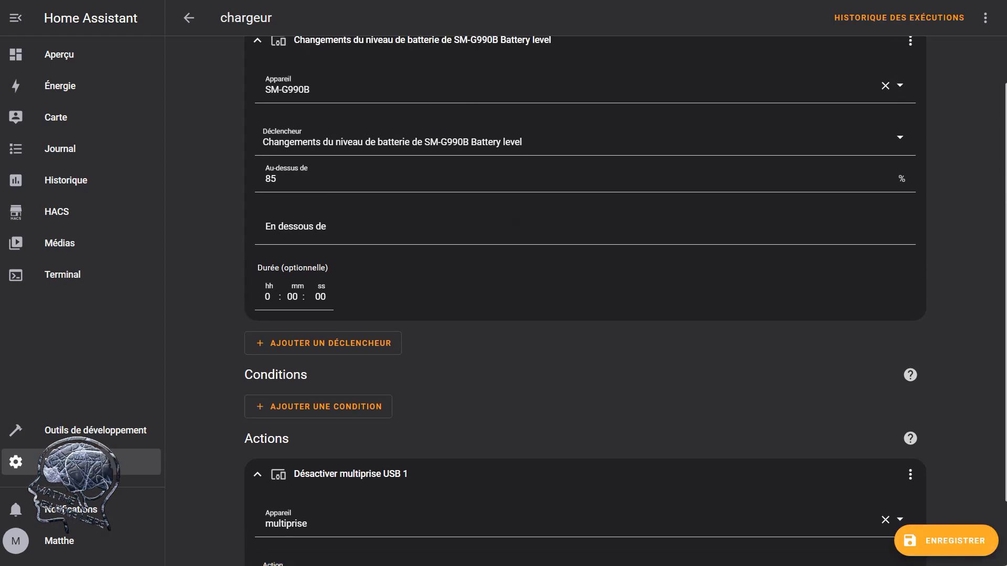
pyautogui.click(190, 19)
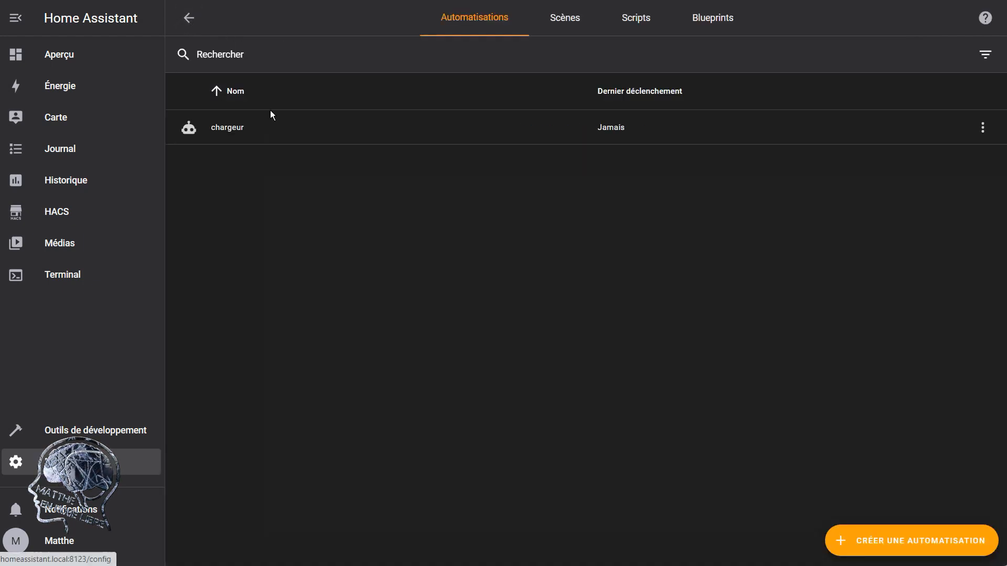
pyautogui.click(892, 546)
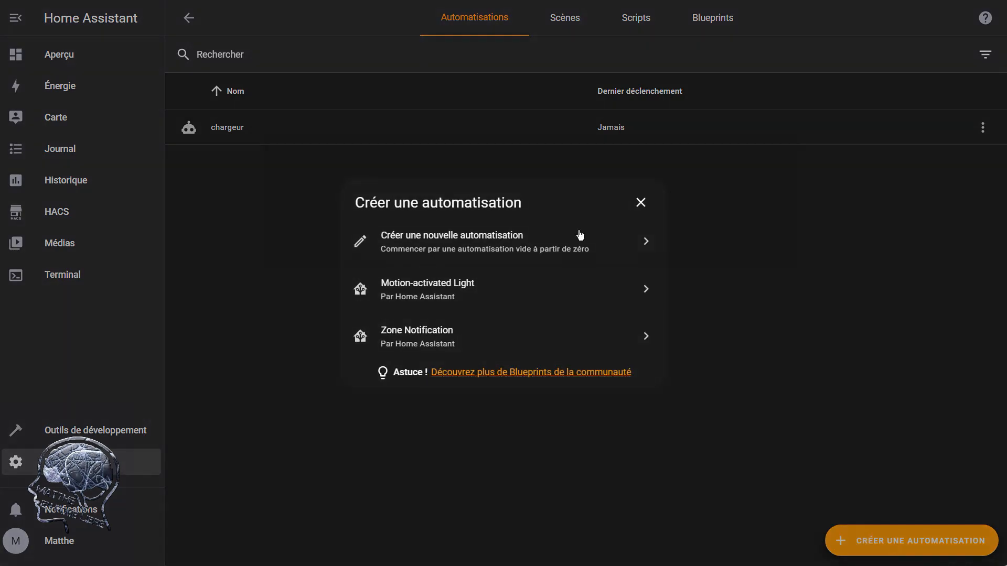
pyautogui.click(455, 242)
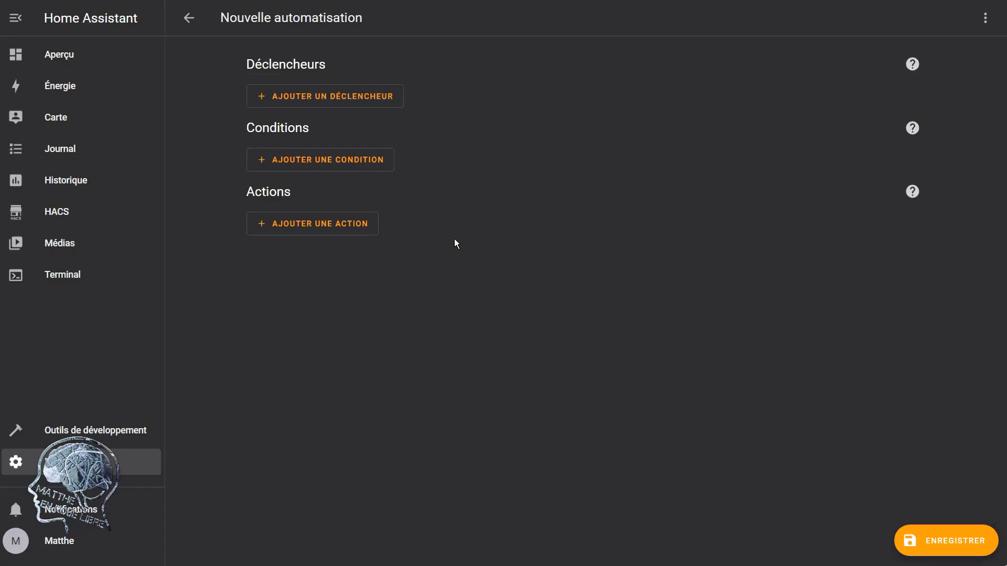
# Add a "Soleil" trigger to the new automation with the event set to "Coucher du soleil"
pyautogui.click(371, 97)
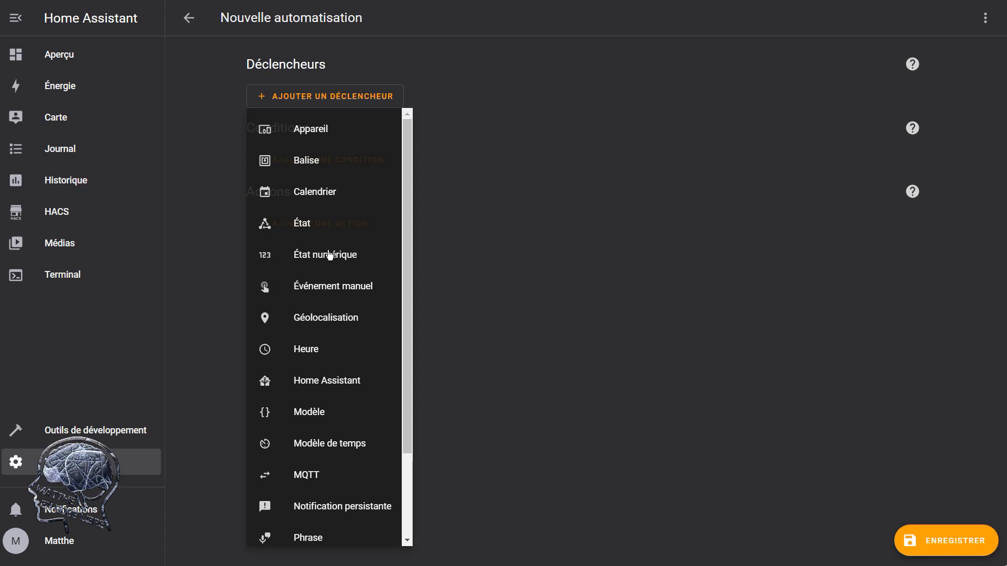
pyautogui.scroll(-2, 329, 255)
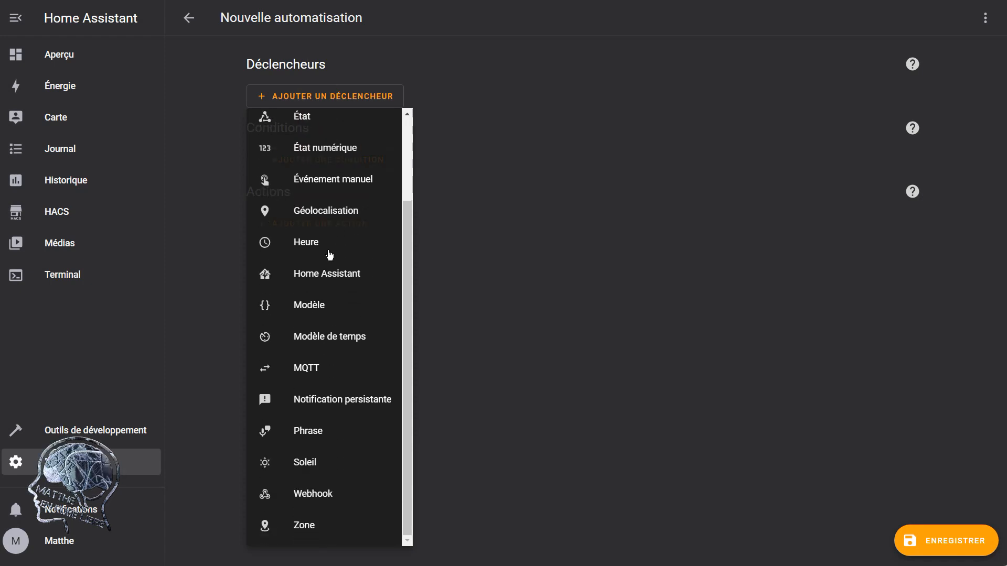
pyautogui.click(297, 464)
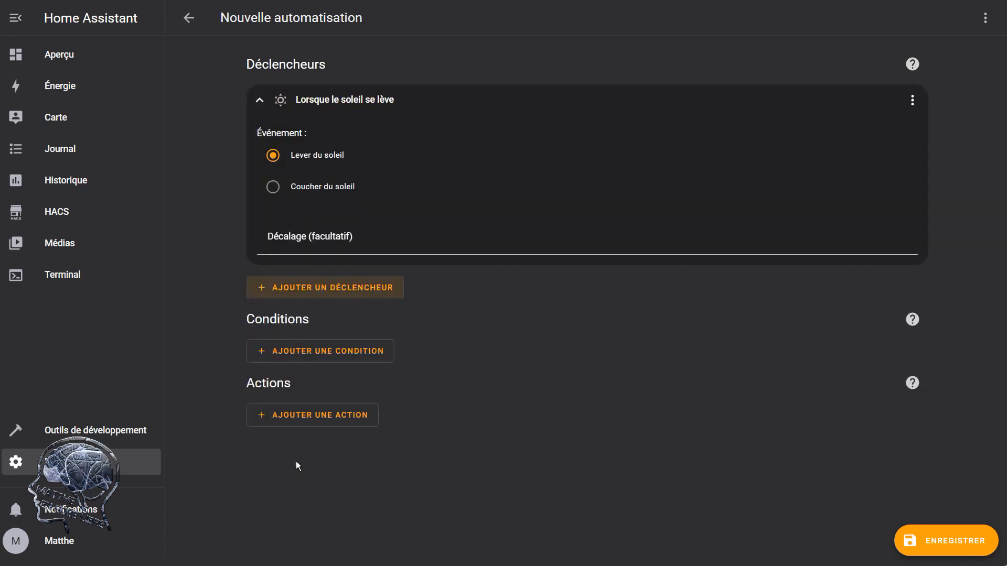
pyautogui.click(301, 191)
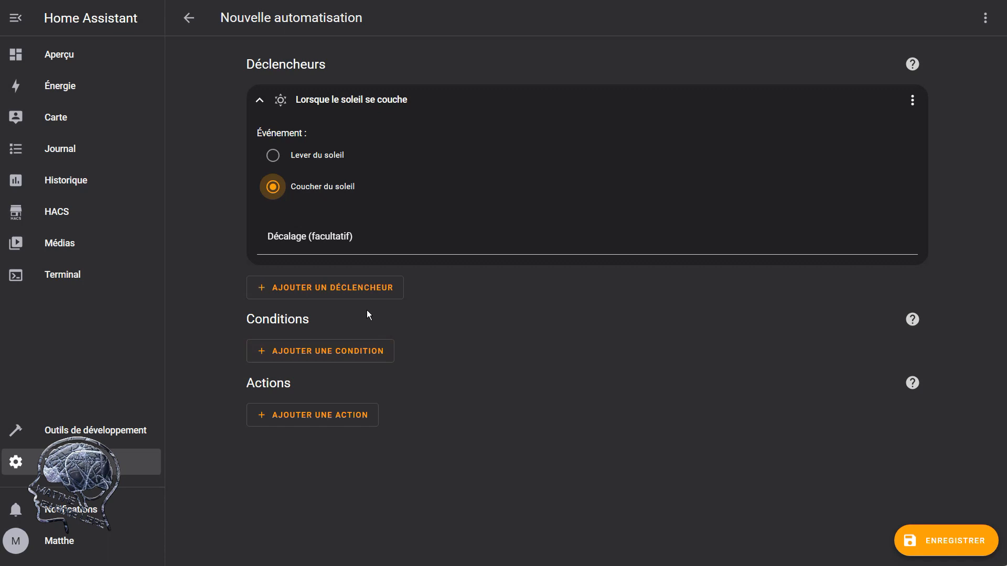
# Add a device condition for the PC device that requires "PC Socket 1 est activé"
pyautogui.click(362, 360)
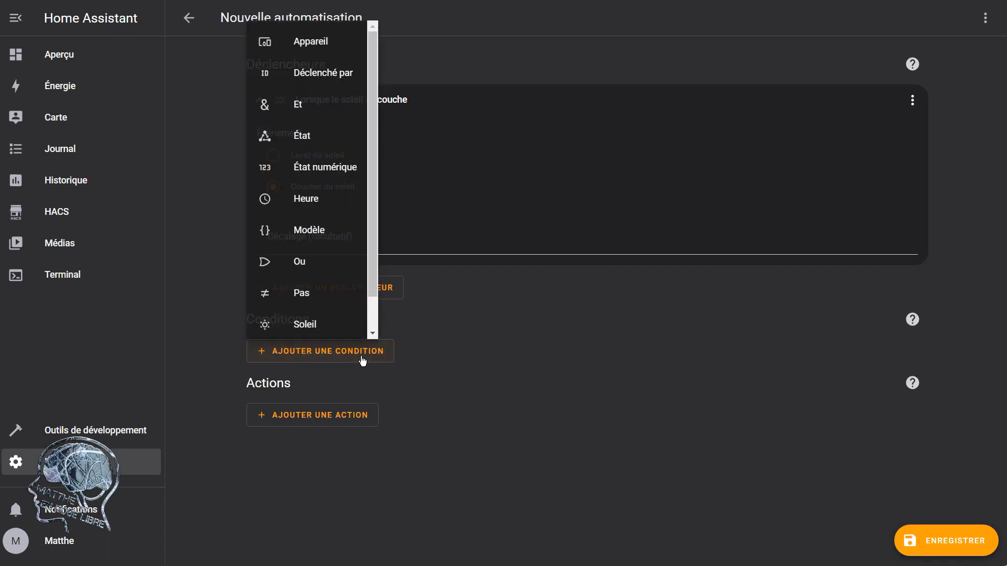
pyautogui.click(326, 41)
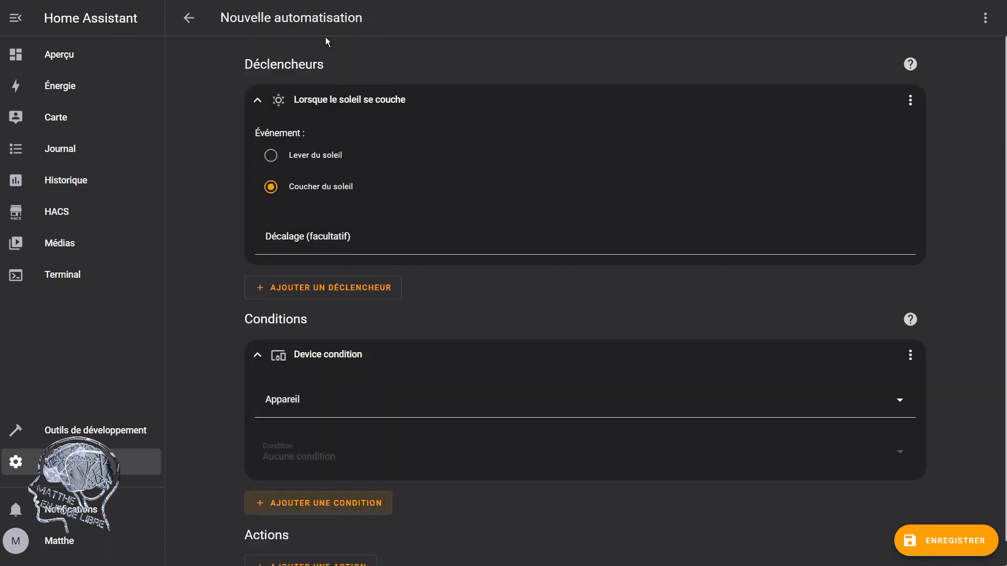
pyautogui.click(462, 399)
pyautogui.scroll(-2, 442, 483)
pyautogui.scroll(-15, 442, 483)
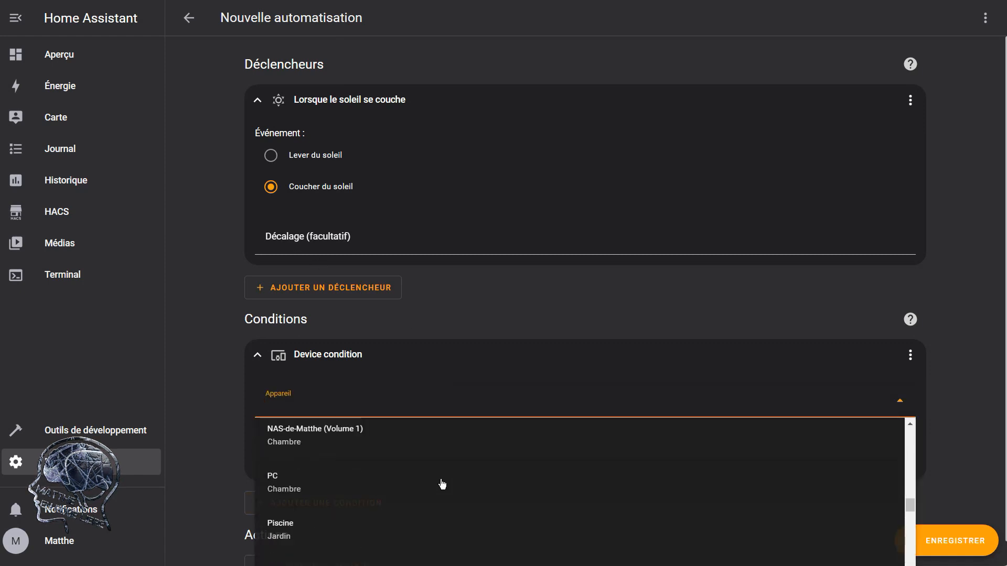
pyautogui.click(442, 483)
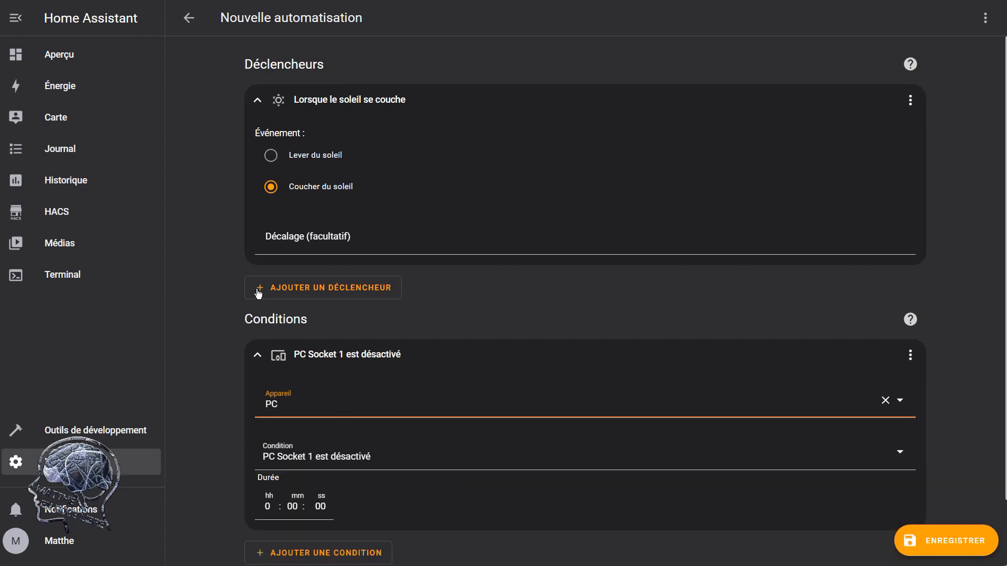
pyautogui.click(392, 461)
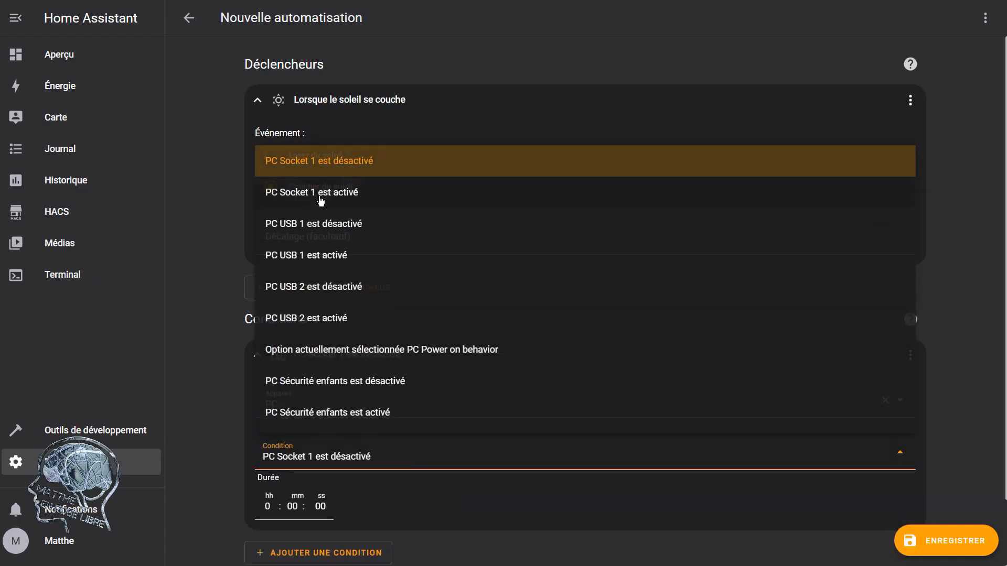
pyautogui.click(320, 199)
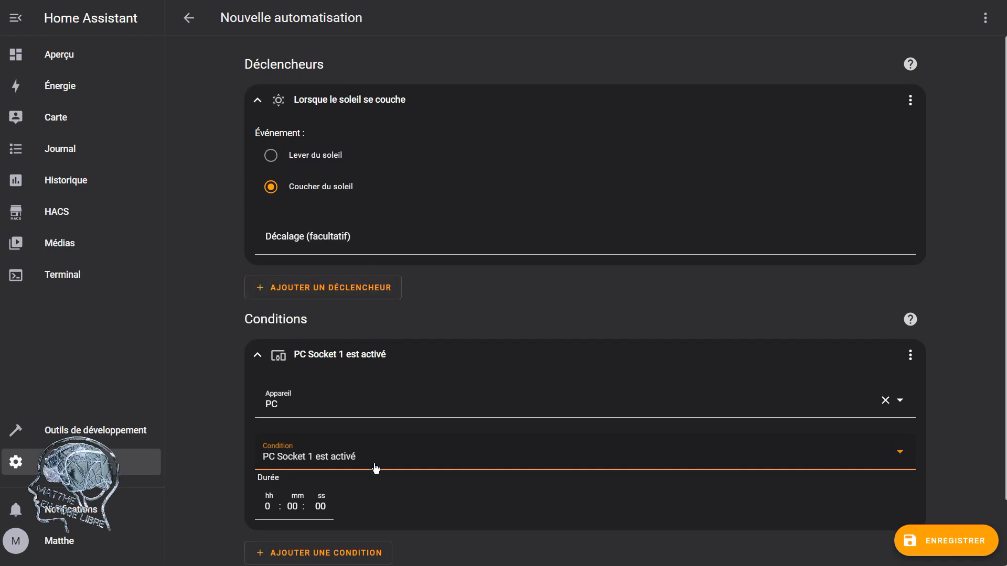
# Add a device action for Canvas D8DF that performs "Allumer Canvas D8DF" with Luminosité 80
pyautogui.scroll(-2, 375, 468)
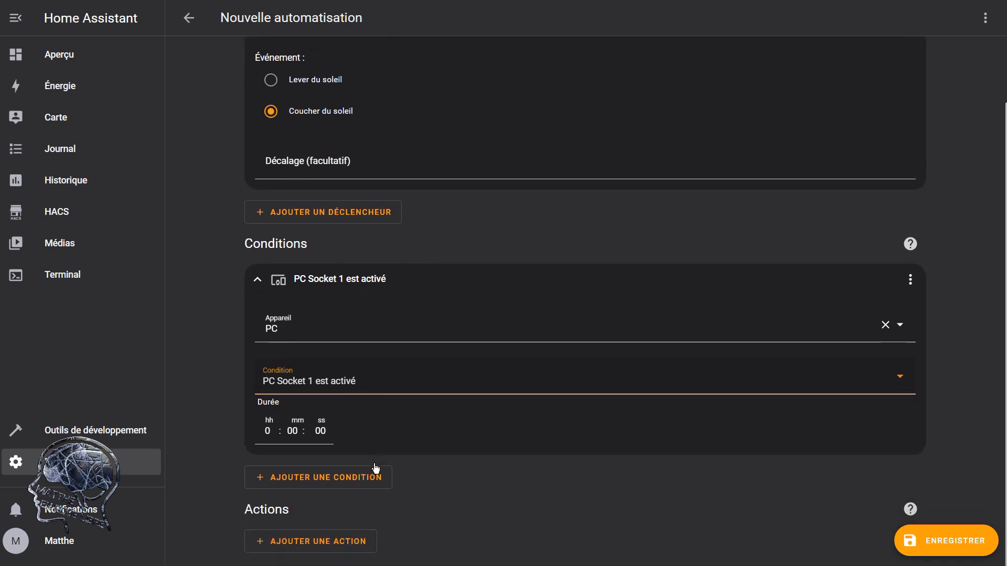
pyautogui.click(356, 546)
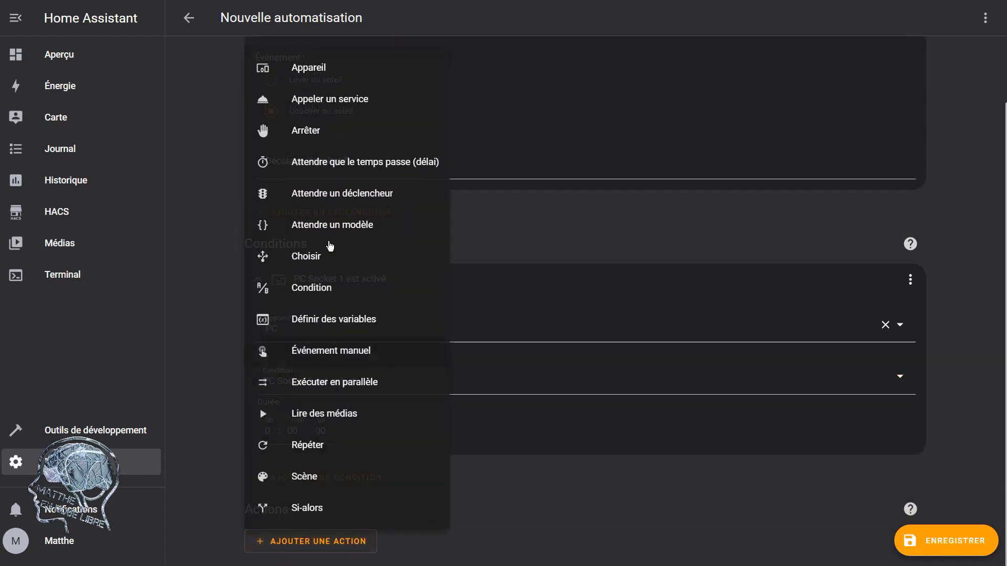
pyautogui.click(304, 75)
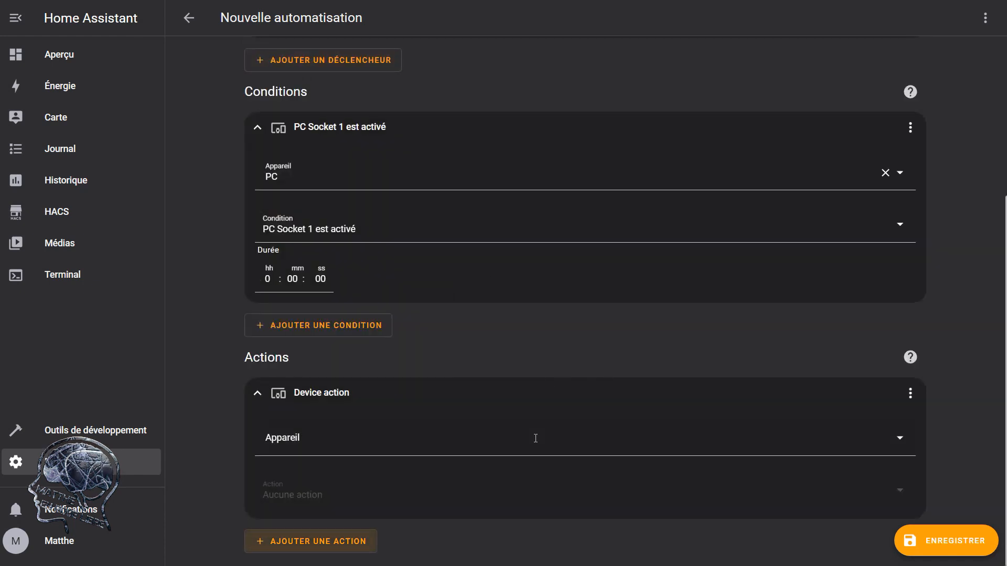
pyautogui.click(535, 438)
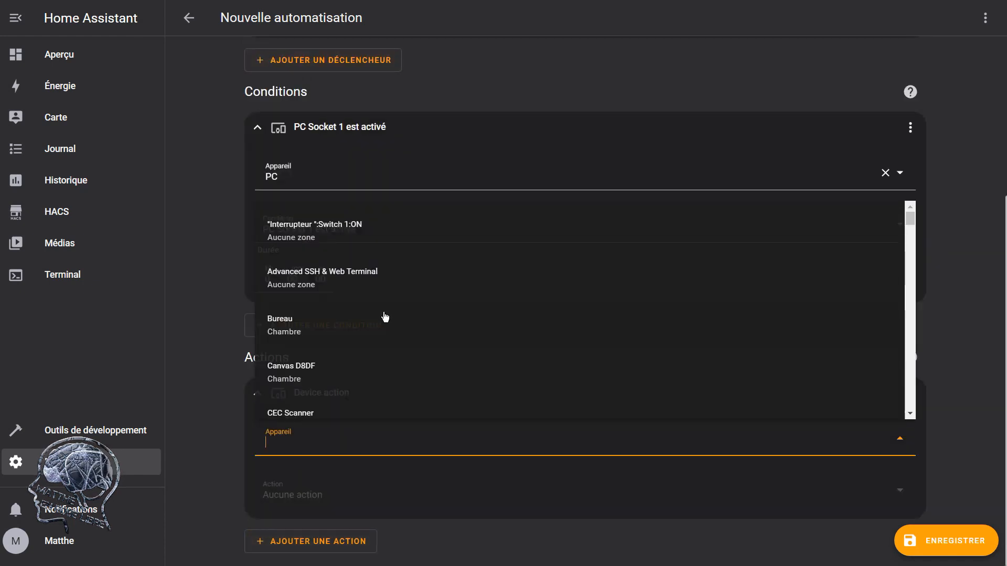
pyautogui.click(374, 363)
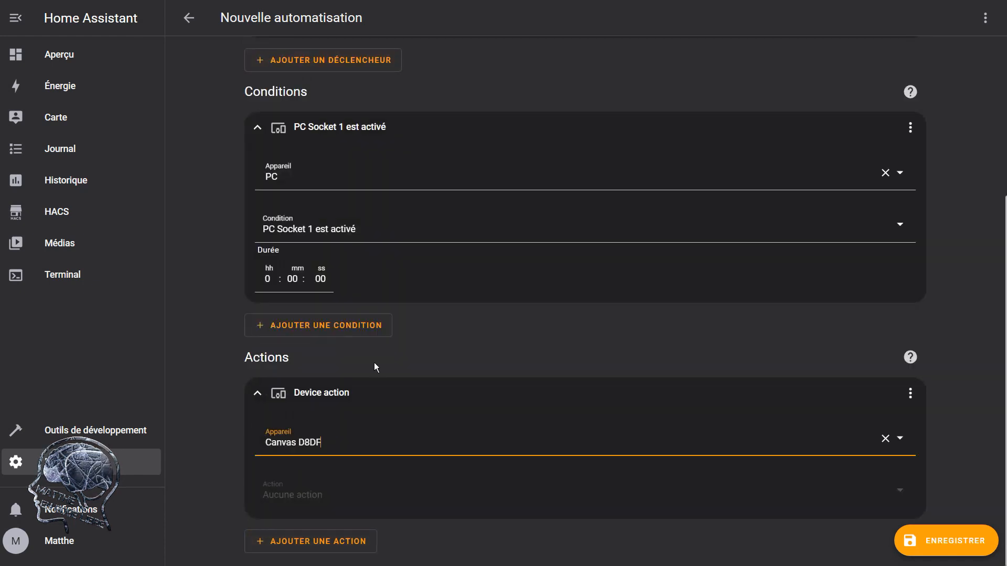
pyautogui.click(507, 508)
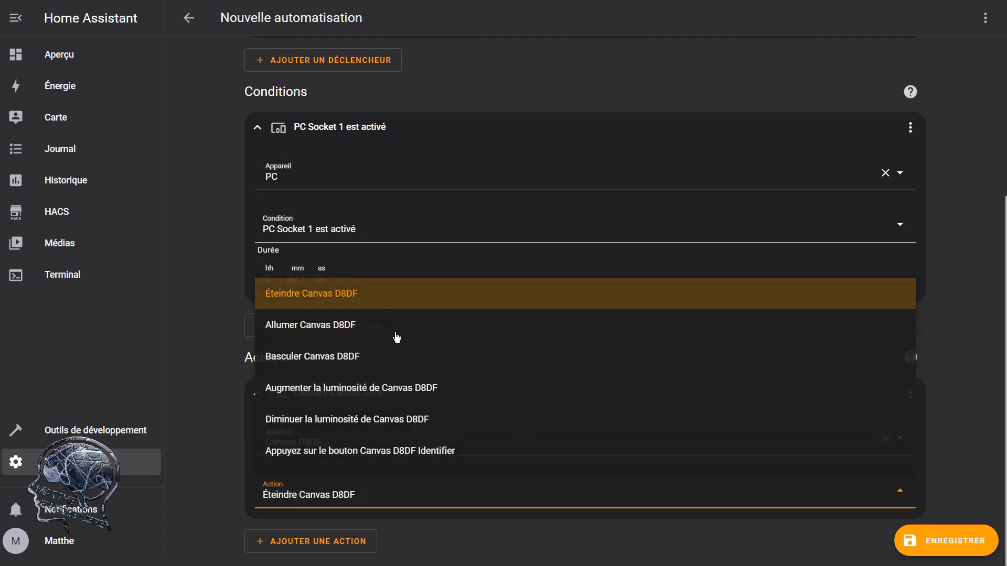
pyautogui.click(396, 332)
pyautogui.scroll(-1, 492, 472)
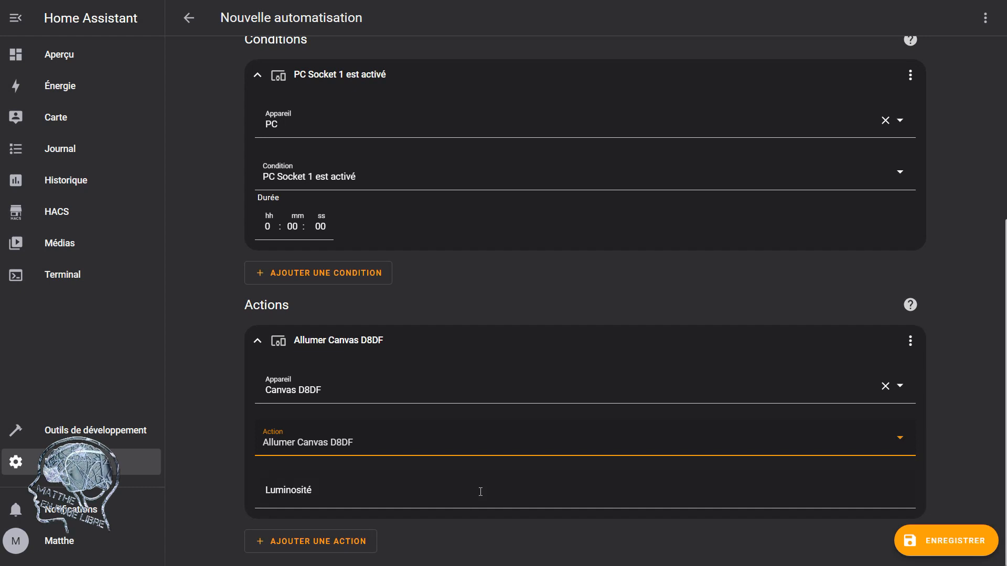
pyautogui.click(498, 499)
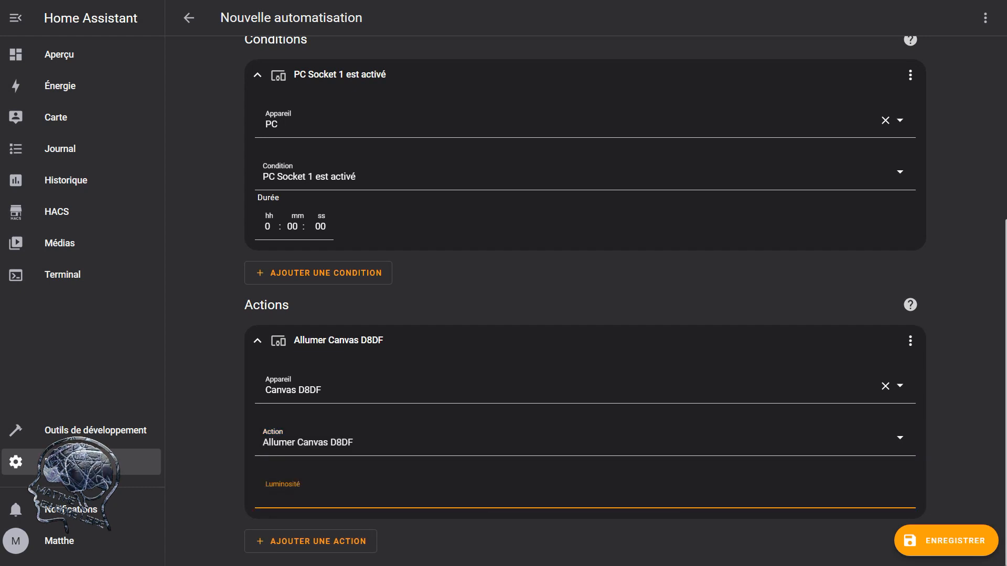
pyautogui.write('80')
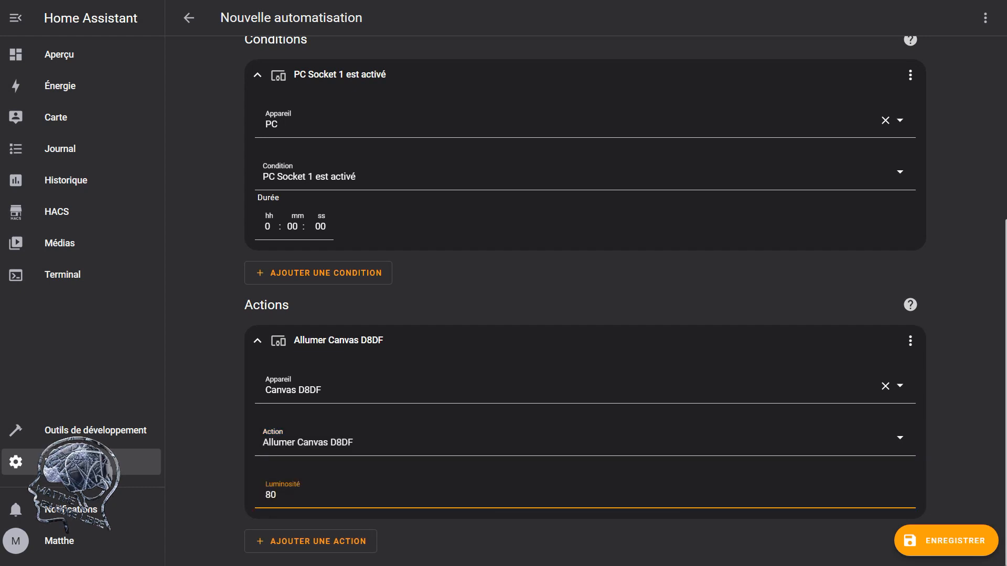
pyautogui.click(208, 301)
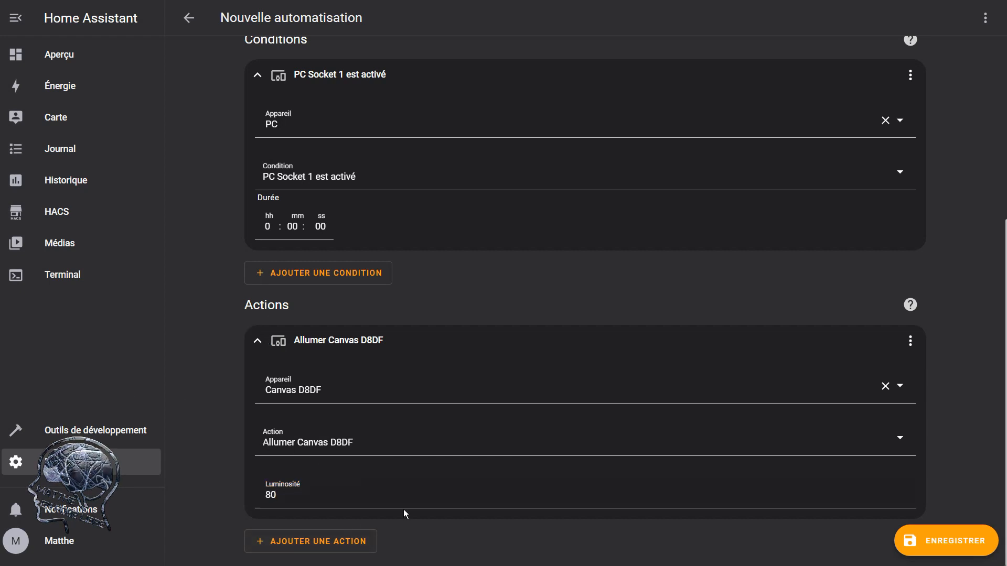
# Add a second device action for the Bureau device that performs "Allumer Bureau" with Luminosité 80
pyautogui.click(338, 547)
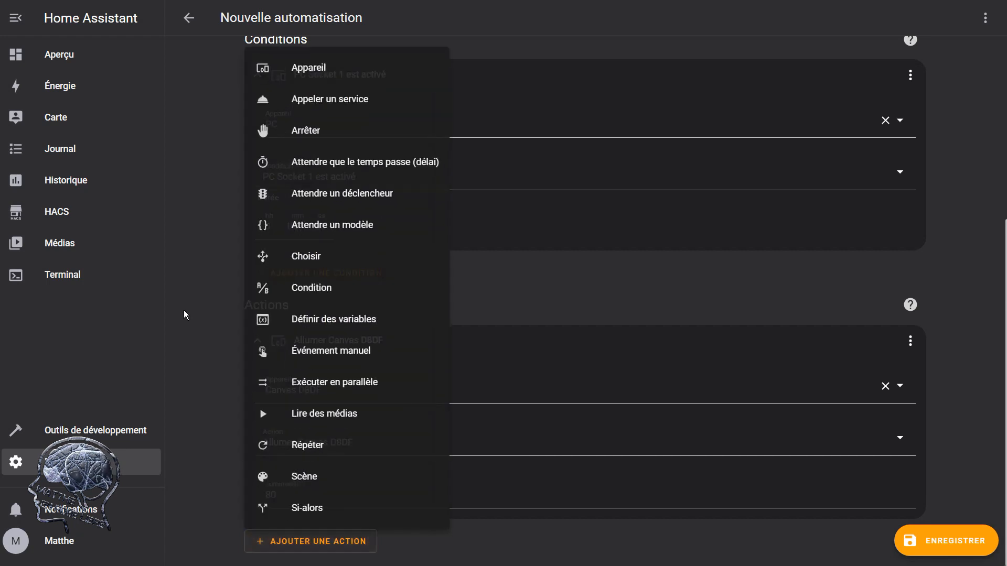
pyautogui.click(342, 76)
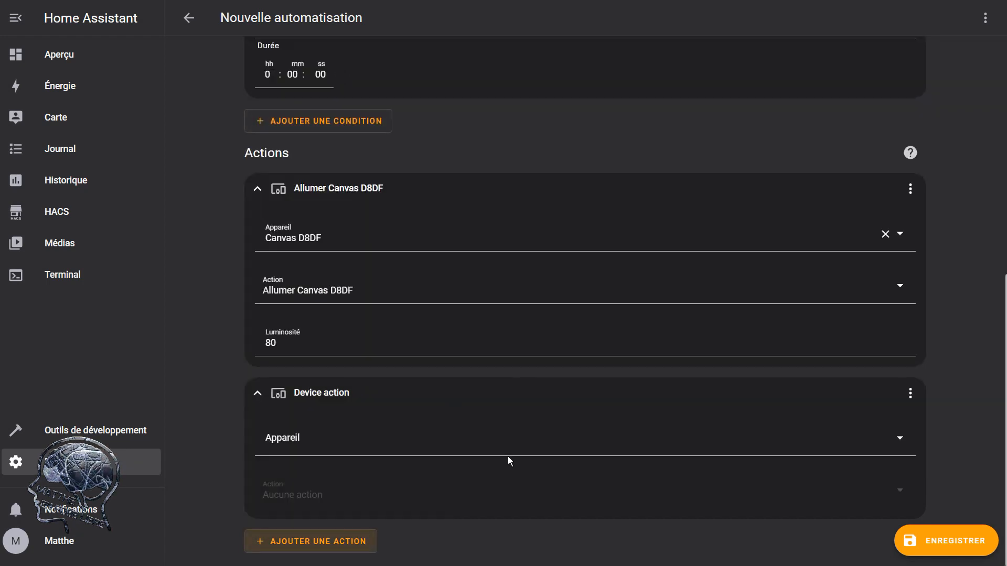
pyautogui.click(436, 454)
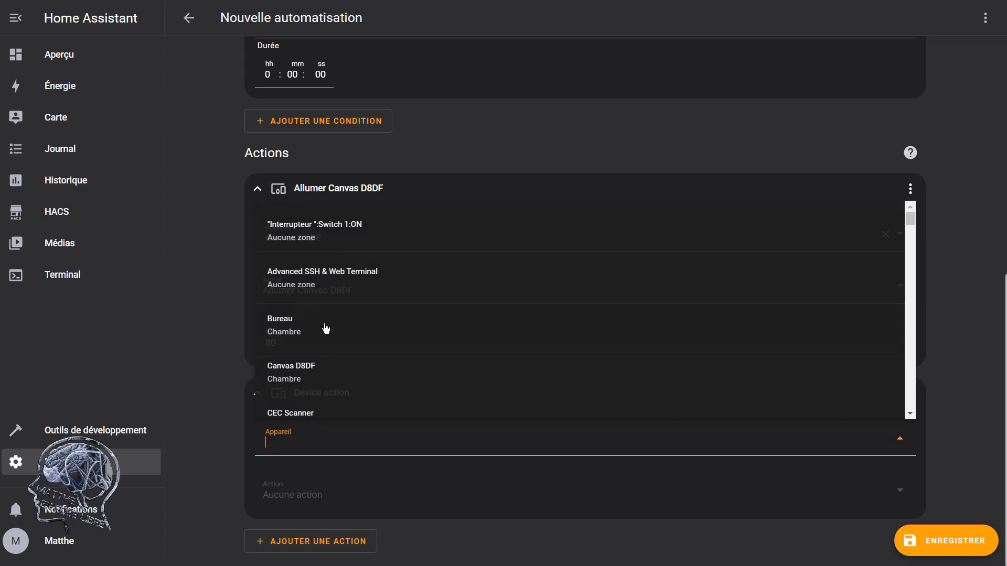
pyautogui.click(325, 329)
pyautogui.click(413, 492)
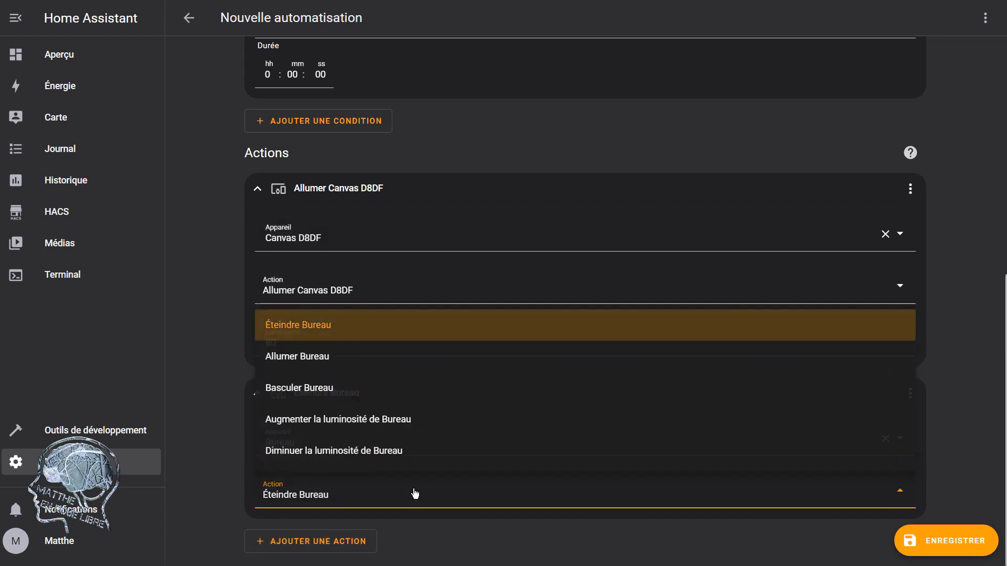
pyautogui.click(349, 356)
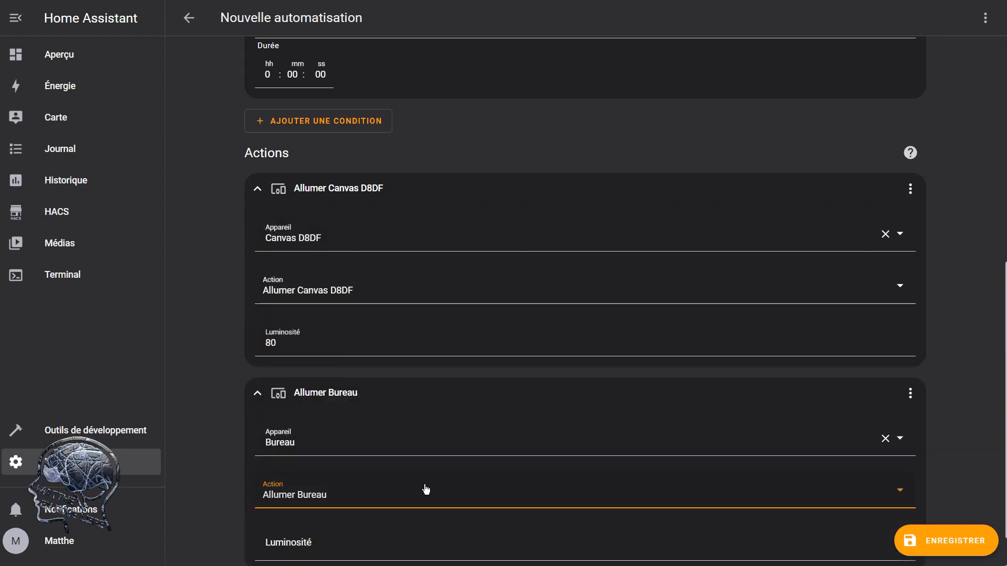
pyautogui.scroll(-1, 425, 490)
pyautogui.click(423, 495)
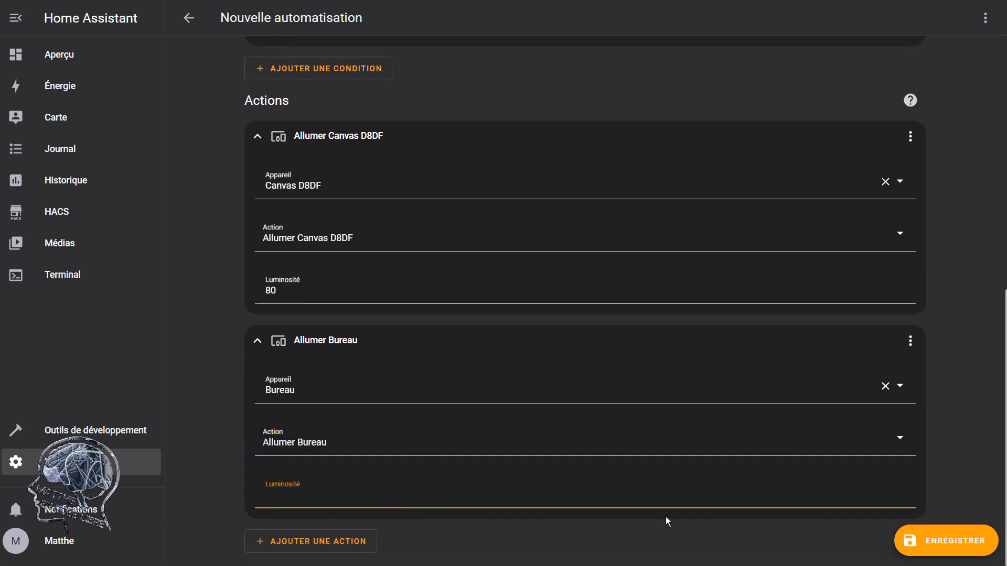
pyautogui.write('80')
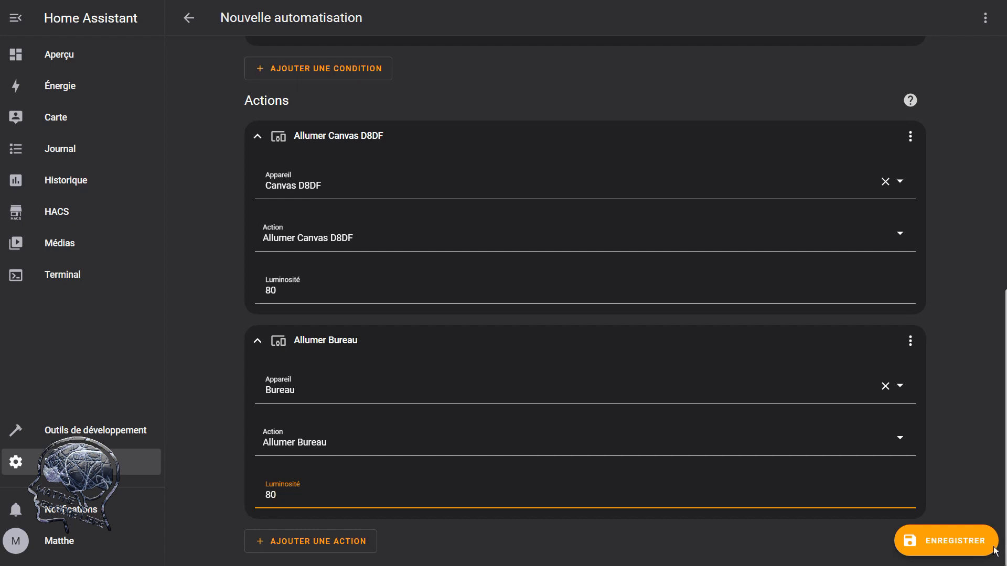
# Save the new automation under the name "lumières"
pyautogui.click(954, 542)
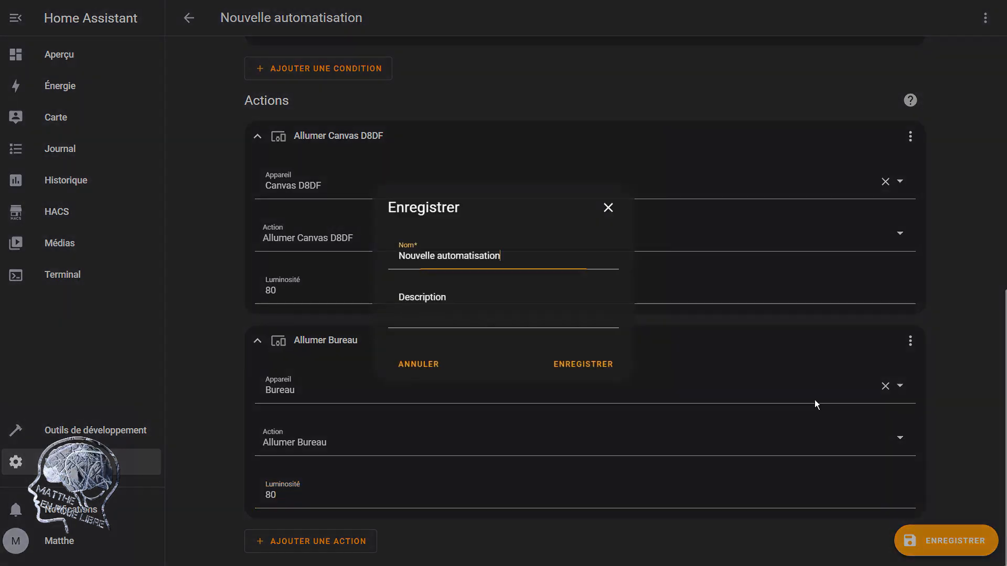
pyautogui.tripleClick(549, 260)
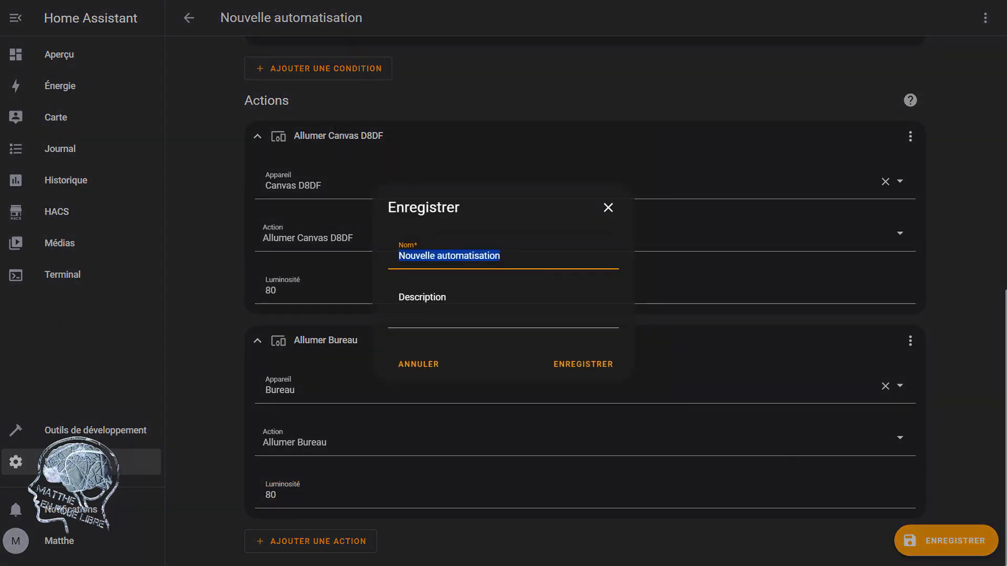
pyautogui.press('BackSpace')
pyautogui.write('lu')
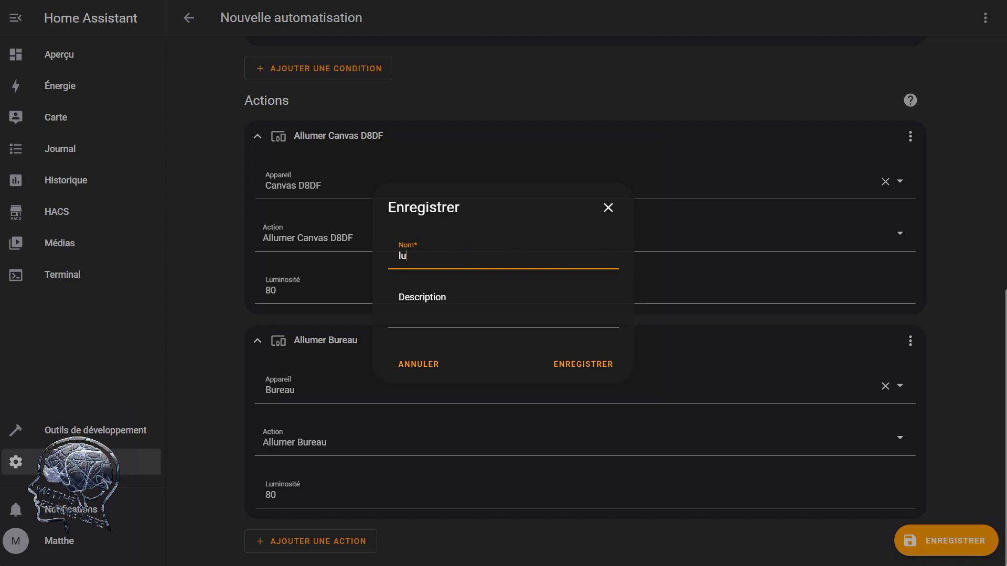
pyautogui.write('mi')
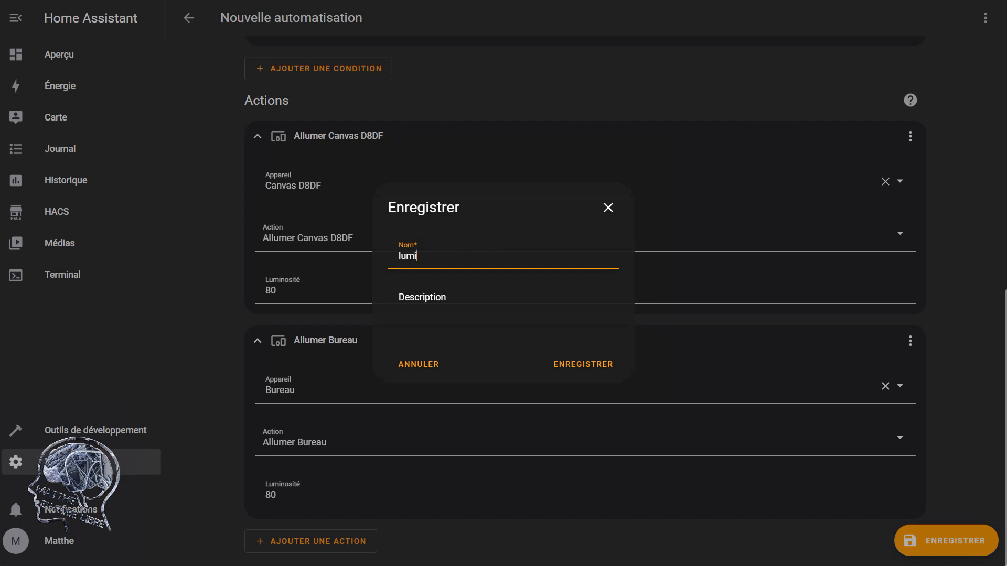
pyautogui.write('ère ')
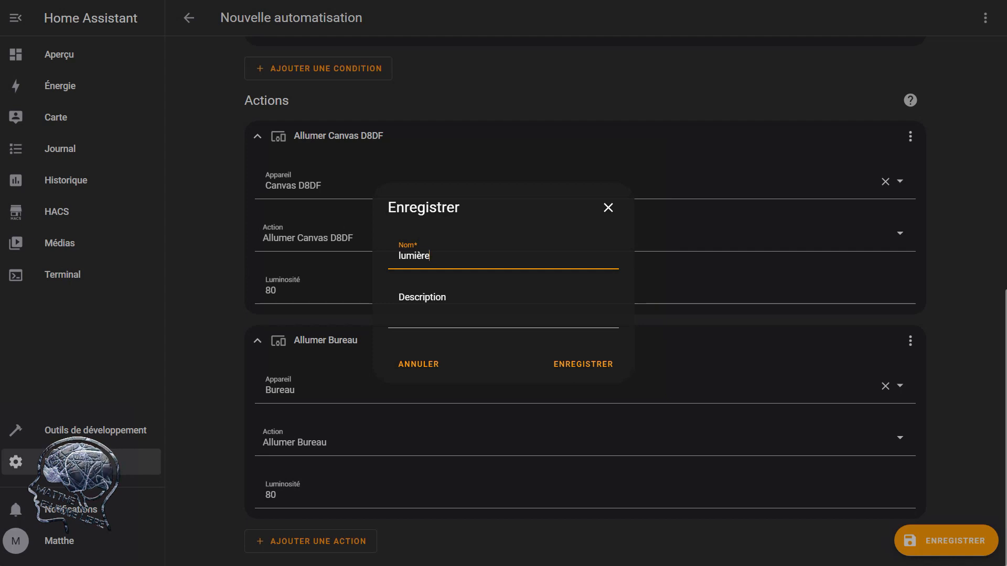
pyautogui.write('s')
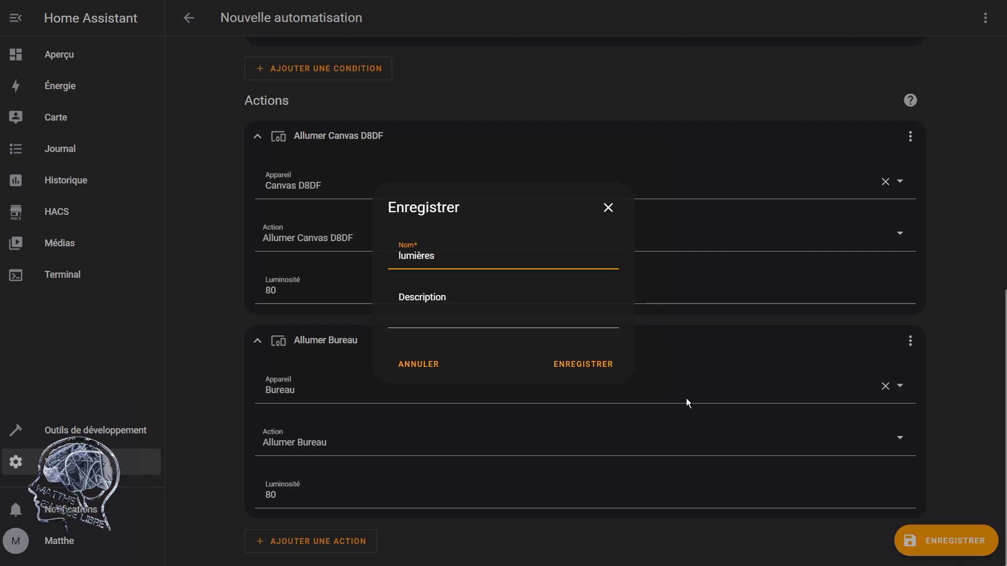
pyautogui.click(604, 363)
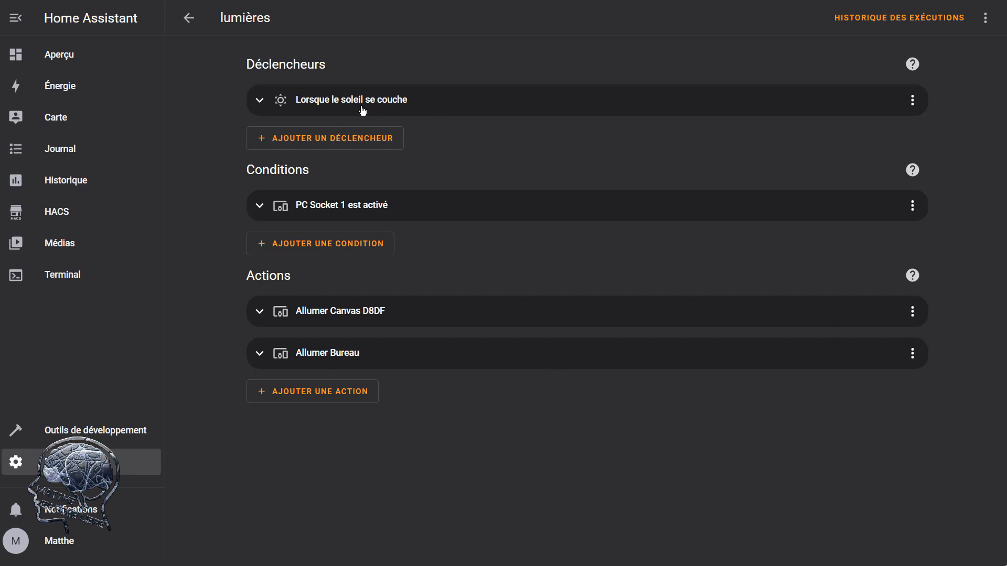
# Return to the automation list, create a new empty automation and add an "Appareil" trigger to it
pyautogui.click(184, 16)
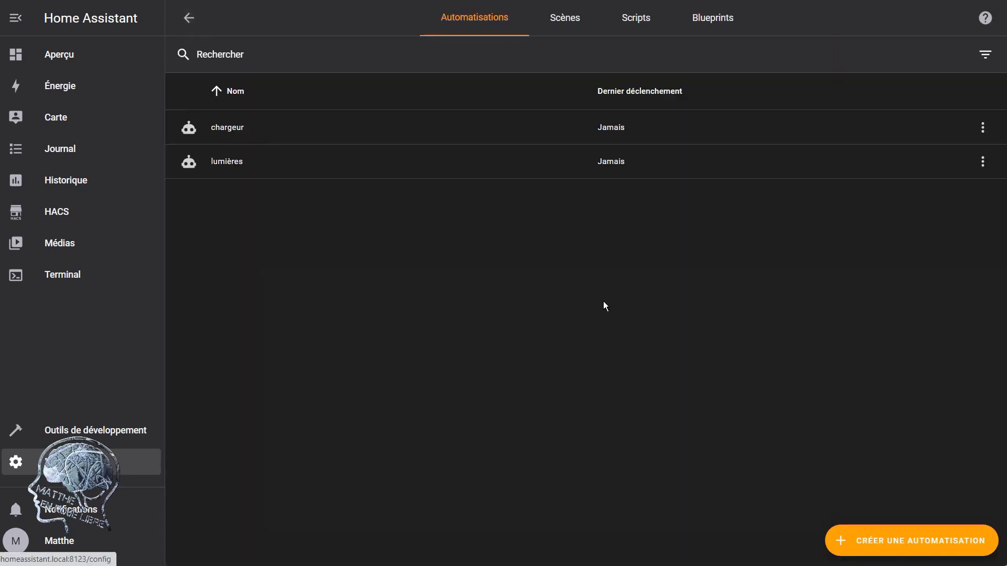
pyautogui.click(868, 540)
pyautogui.click(490, 241)
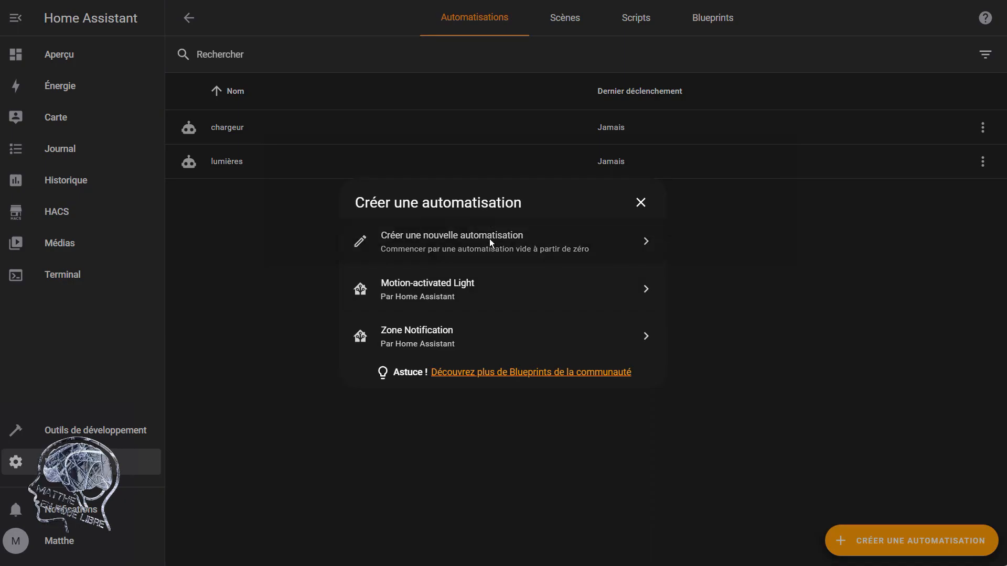
pyautogui.click(323, 97)
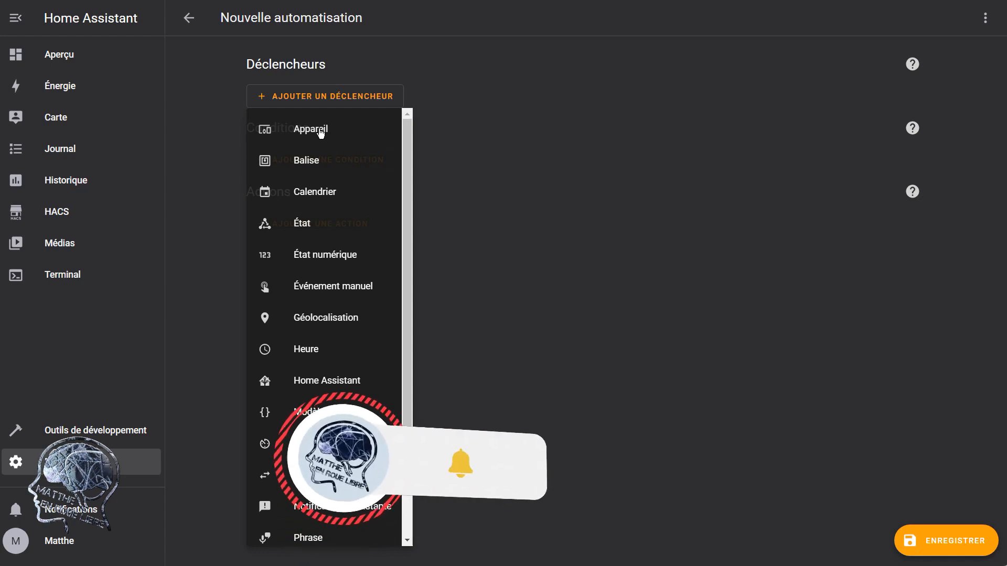
pyautogui.click(320, 130)
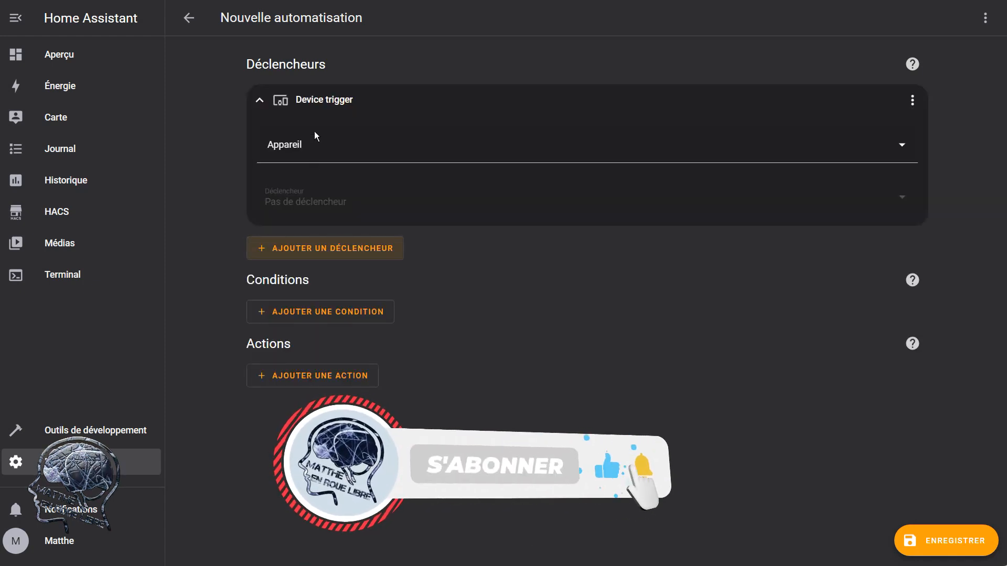
# Choose Freebox v7 (r1) as the trigger device and examine the triggers it offers
pyautogui.click(314, 134)
pyautogui.scroll(-12, 376, 282)
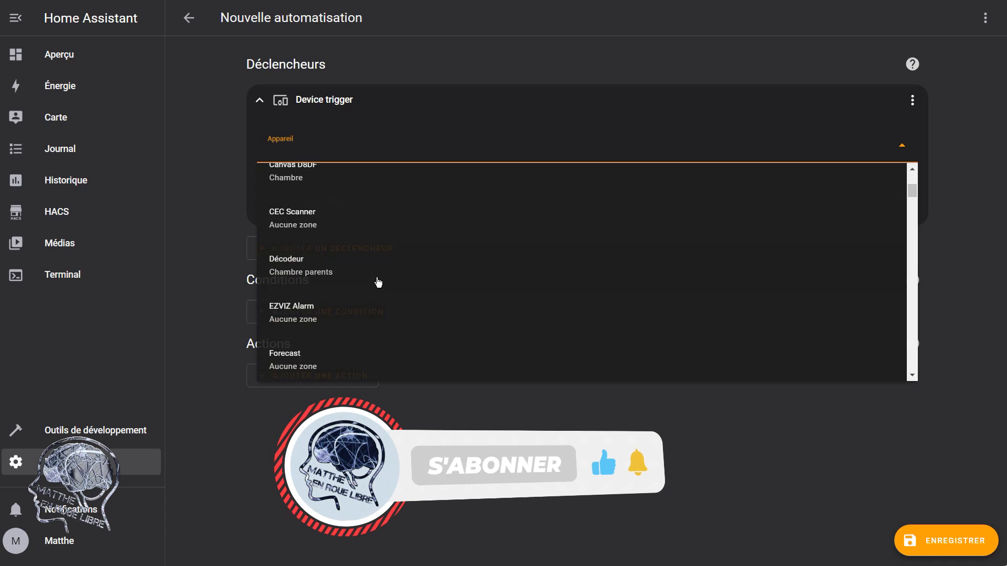
pyautogui.scroll(-5, 378, 282)
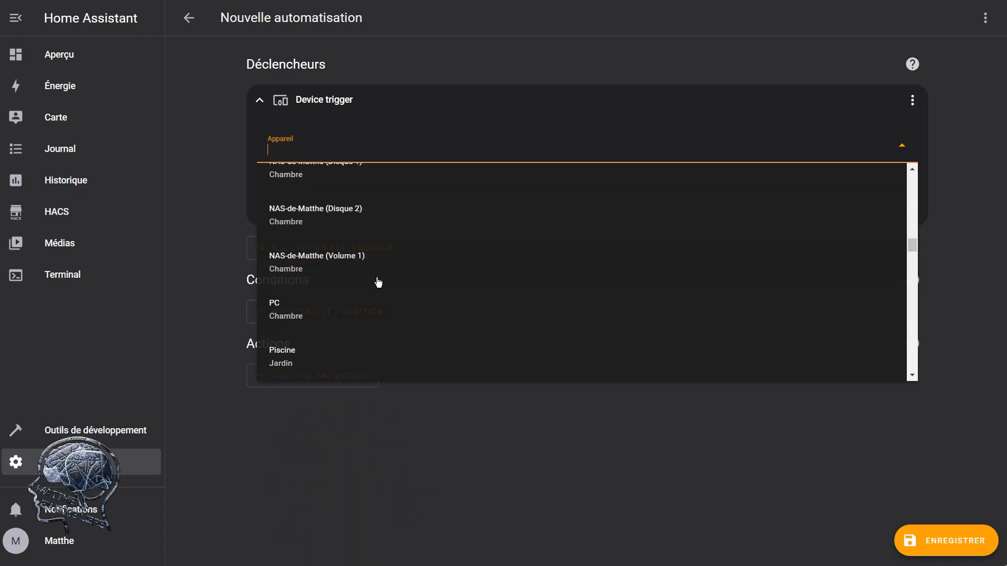
pyautogui.scroll(5, 379, 283)
pyautogui.scroll(9, 378, 283)
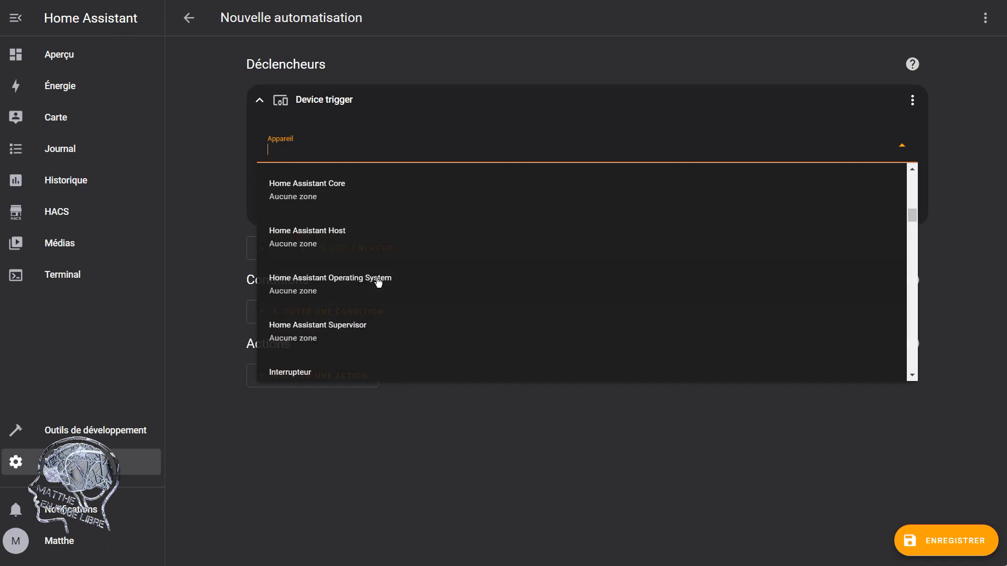
pyautogui.click(376, 291)
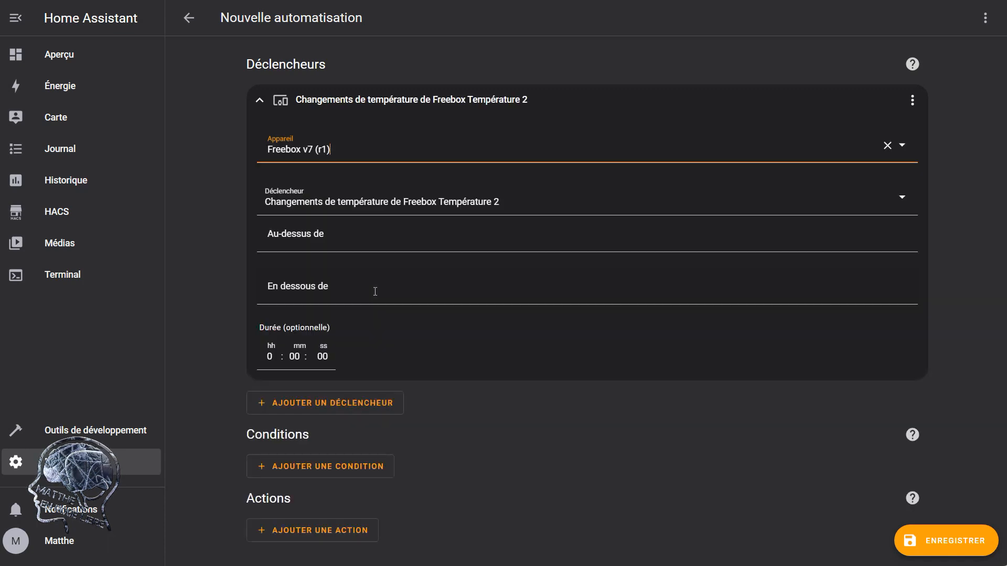
pyautogui.click(389, 211)
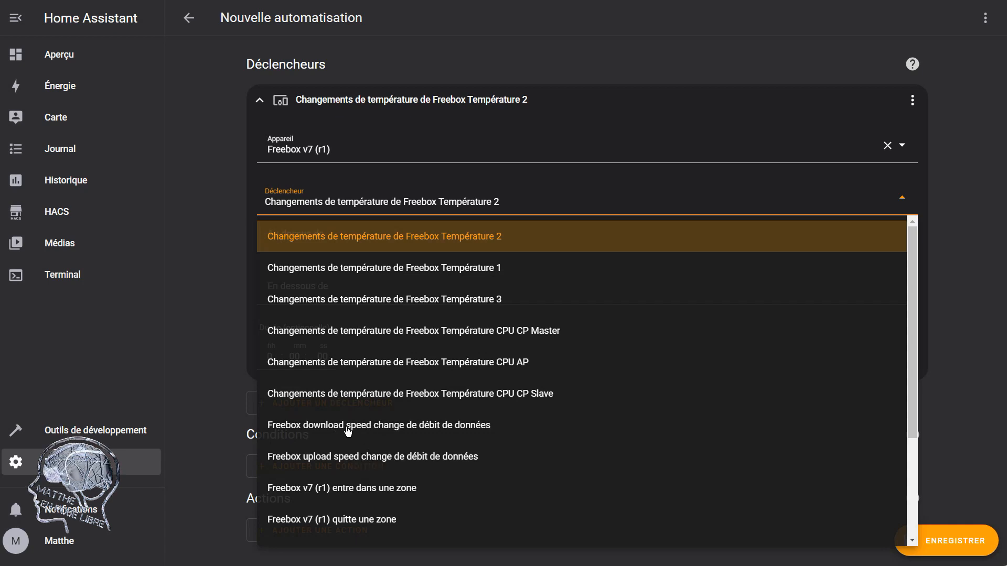
pyautogui.scroll(-3, 348, 430)
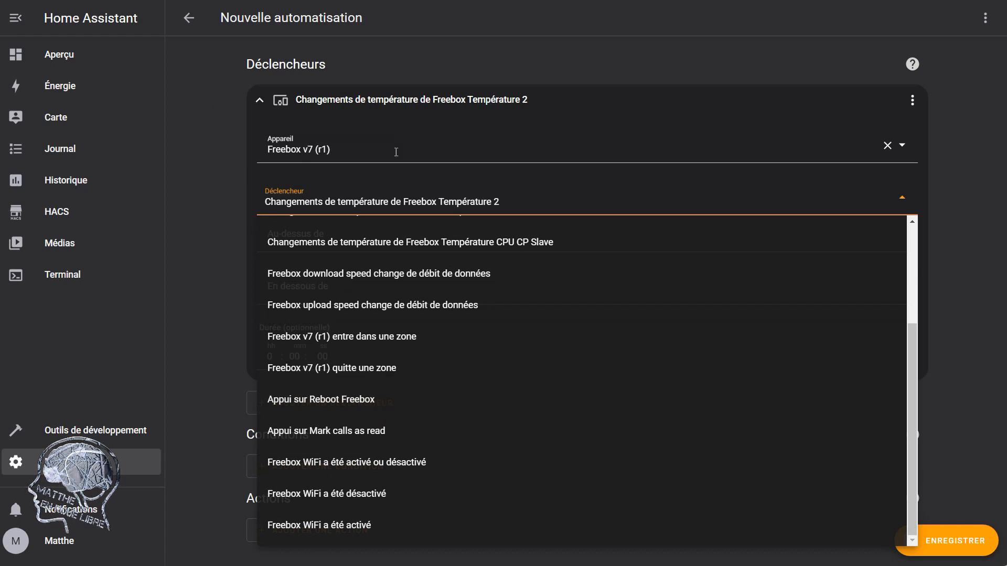
# Change the trigger device to PC and set the trigger to "PC Socket 1 a été désactivé"
pyautogui.click(886, 143)
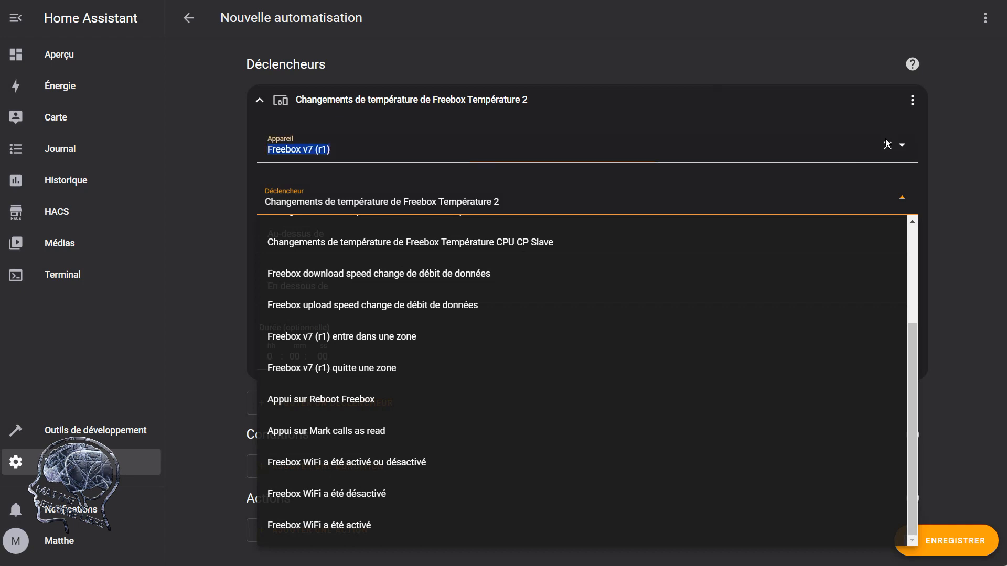
pyautogui.scroll(-10, 678, 240)
pyautogui.scroll(-15, 679, 240)
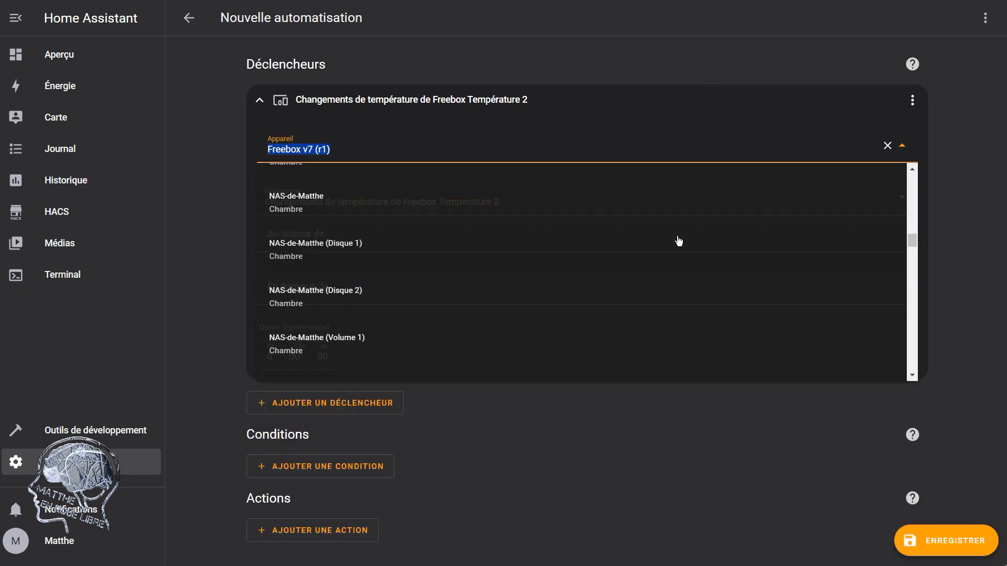
pyautogui.scroll(5, 732, 270)
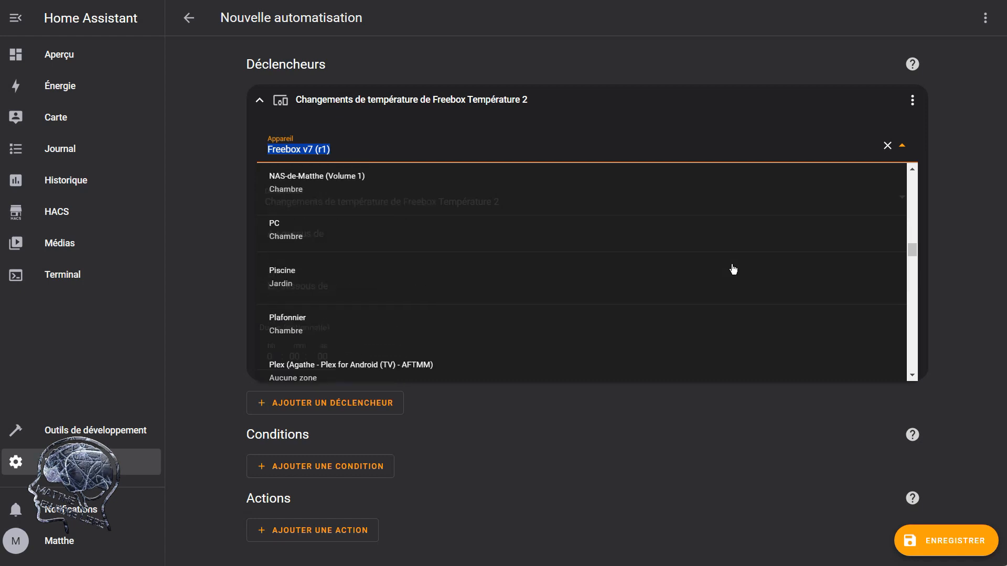
pyautogui.click(729, 319)
pyautogui.click(520, 214)
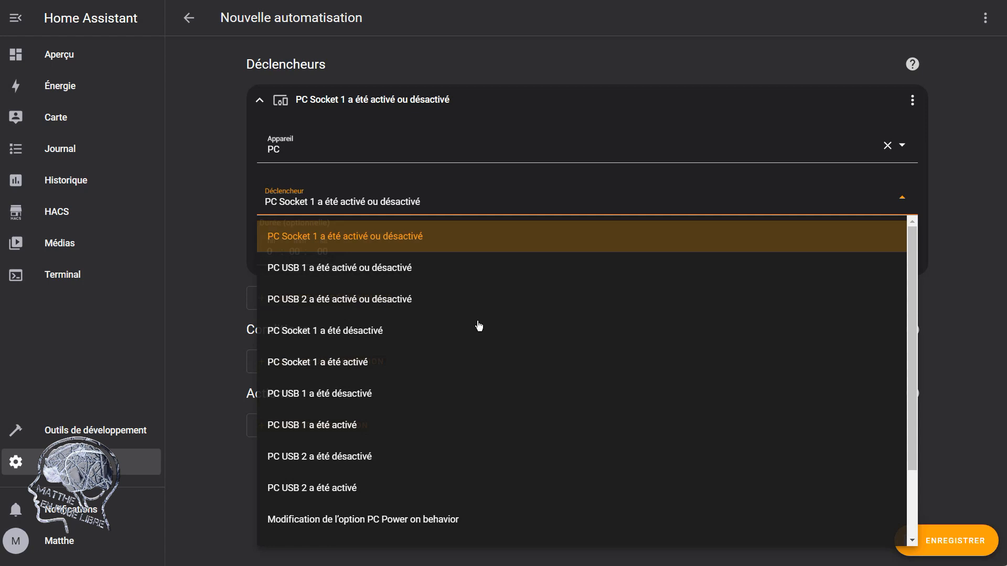
pyautogui.click(429, 335)
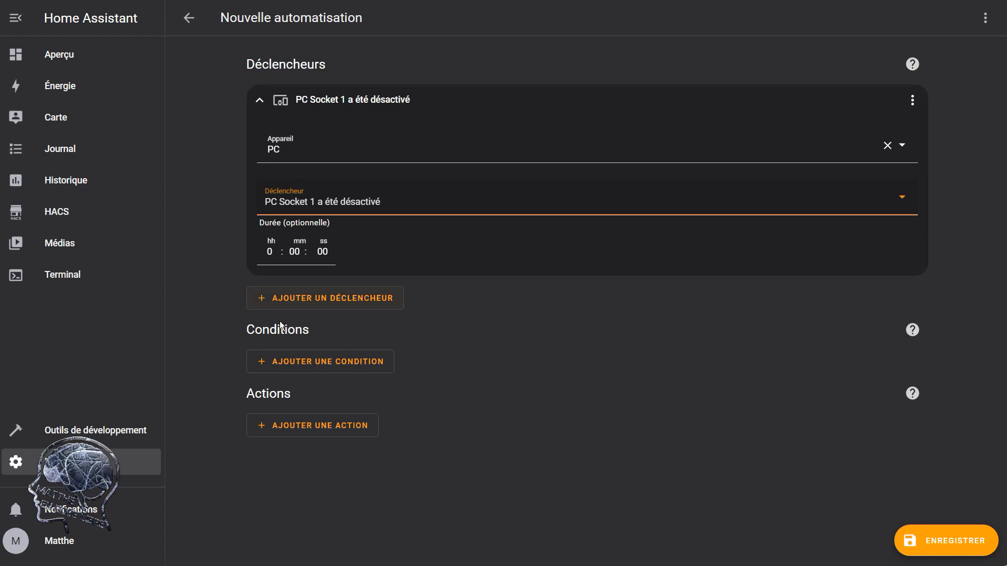
# Add an "Attendre que le temps passe (délai)" action with a delay of 3 minutes
pyautogui.click(334, 433)
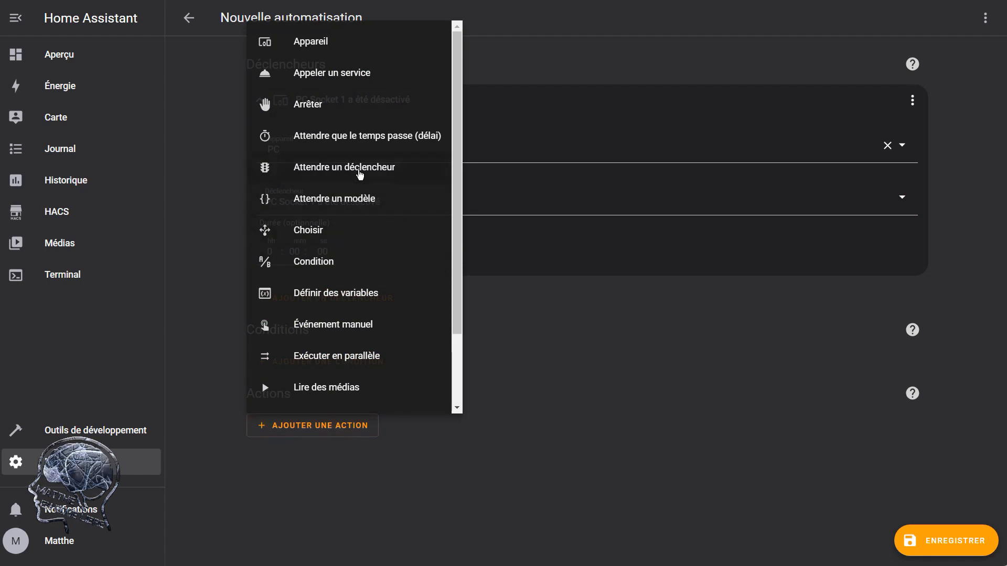
pyautogui.click(365, 132)
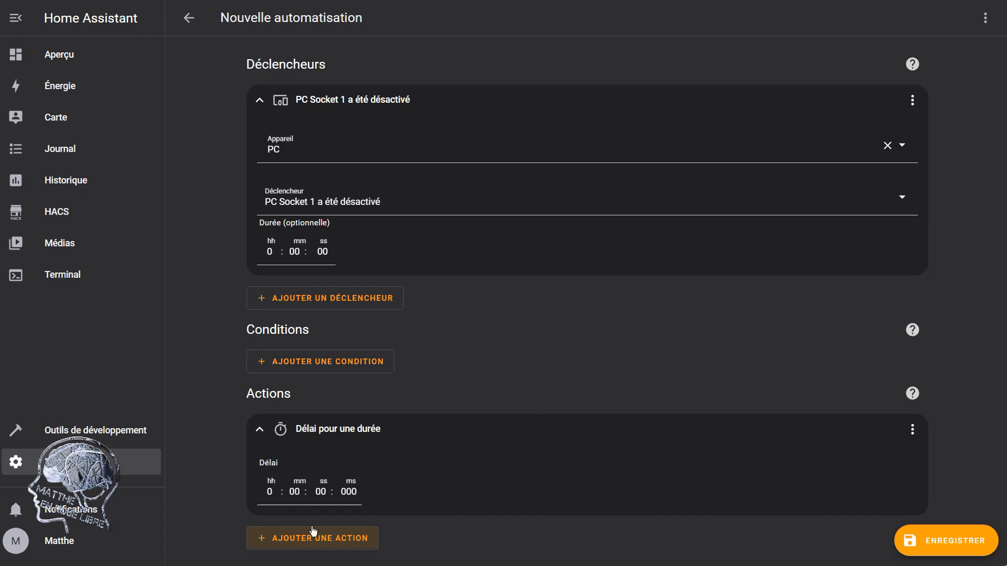
pyautogui.click(294, 489)
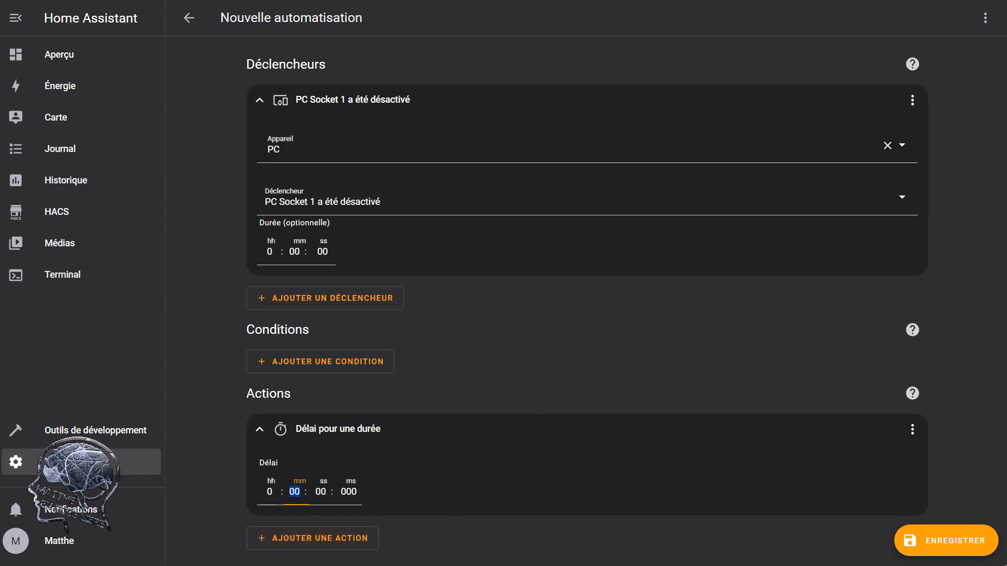
pyautogui.write('3')
pyautogui.click(950, 454)
# Add a device action for the multiprise device that performs "Désactiver multiprise Socket"
pyautogui.click(300, 538)
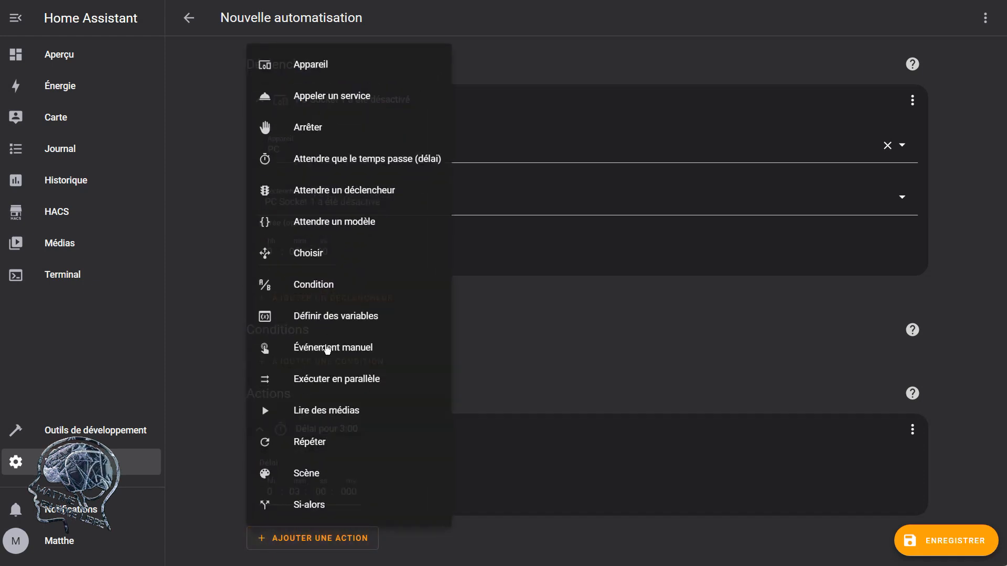
pyautogui.click(312, 65)
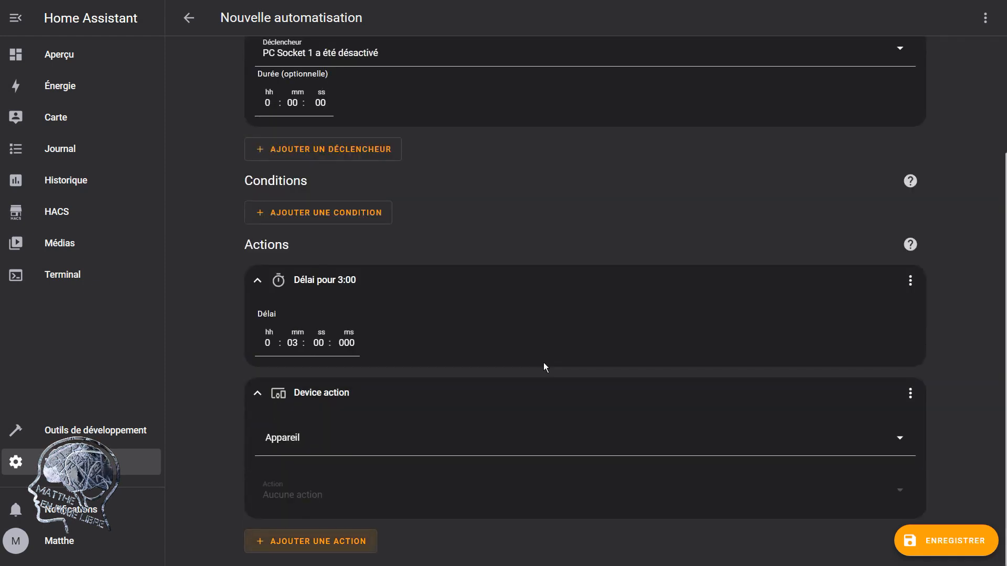
pyautogui.click(423, 448)
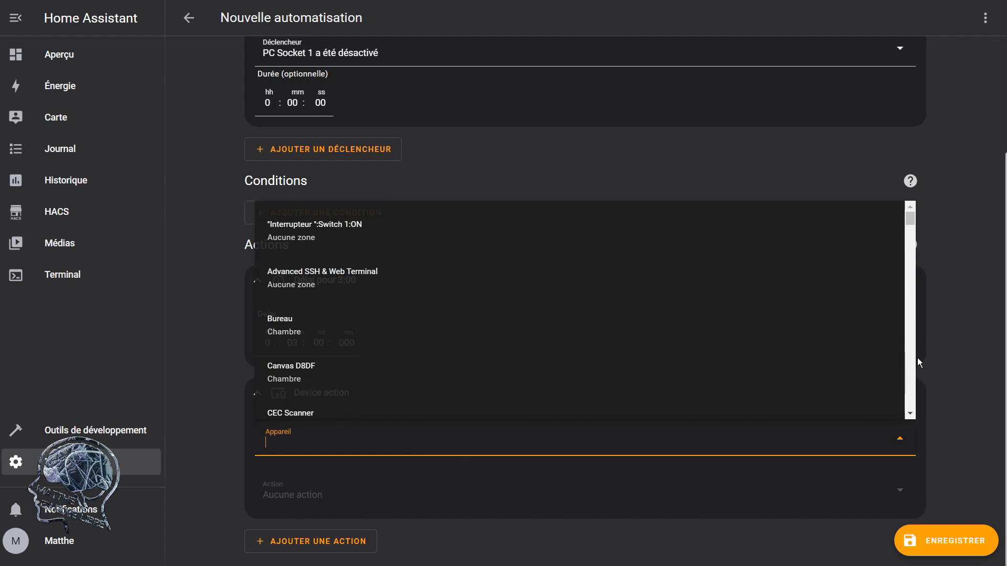
pyautogui.scroll(-10, 908, 344)
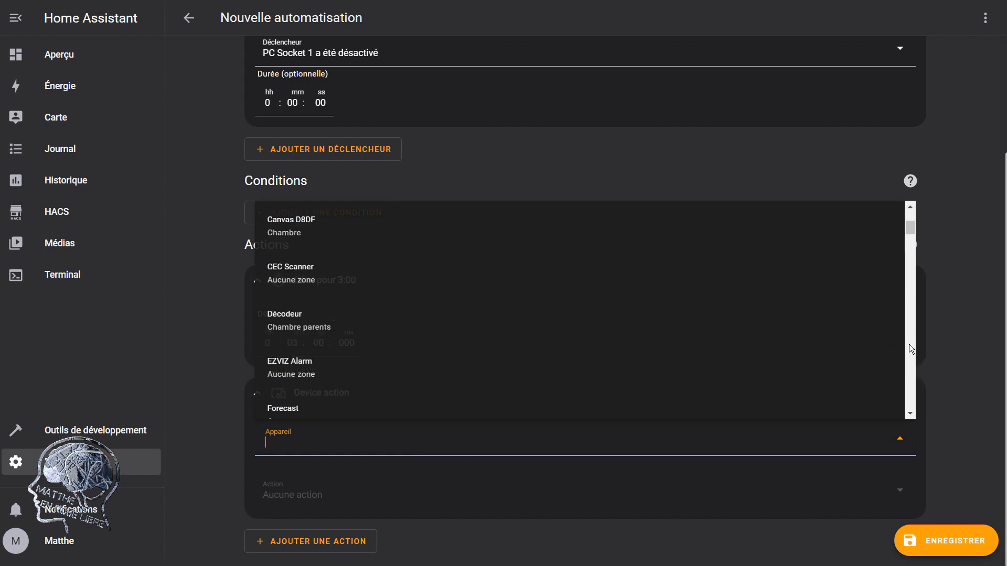
pyautogui.scroll(-9, 909, 344)
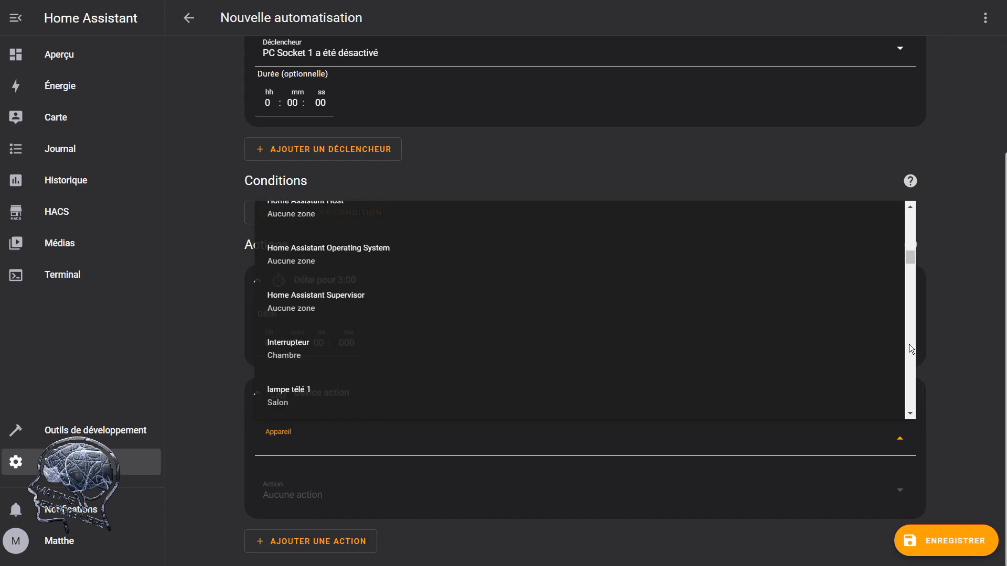
pyautogui.click(703, 283)
pyautogui.click(785, 512)
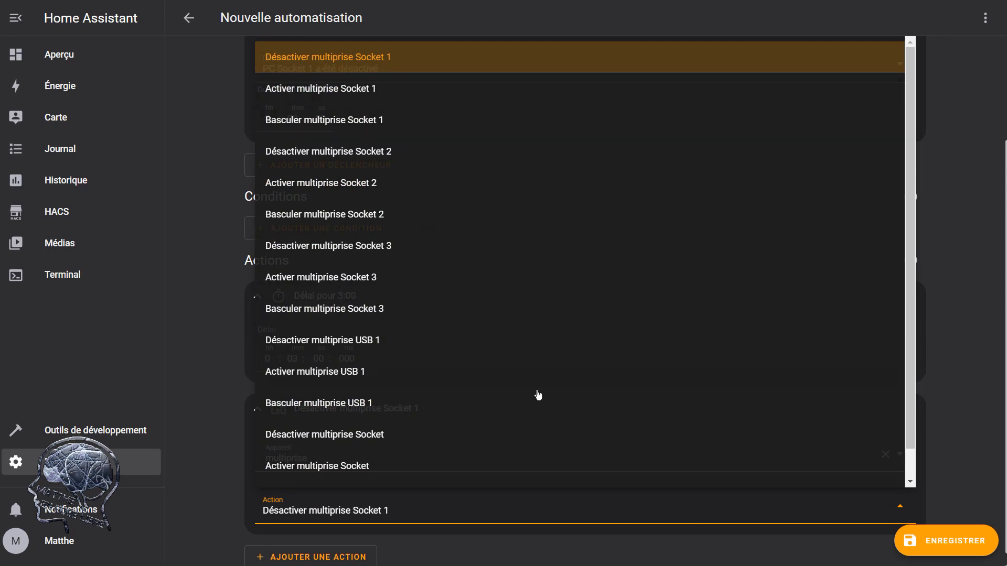
pyautogui.click(417, 434)
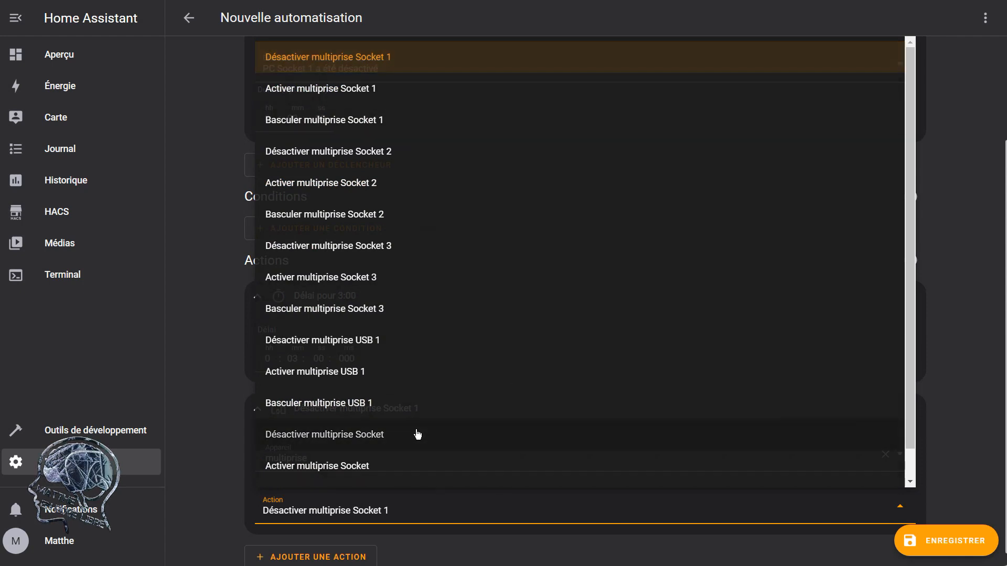
pyautogui.scroll(-1, 295, 325)
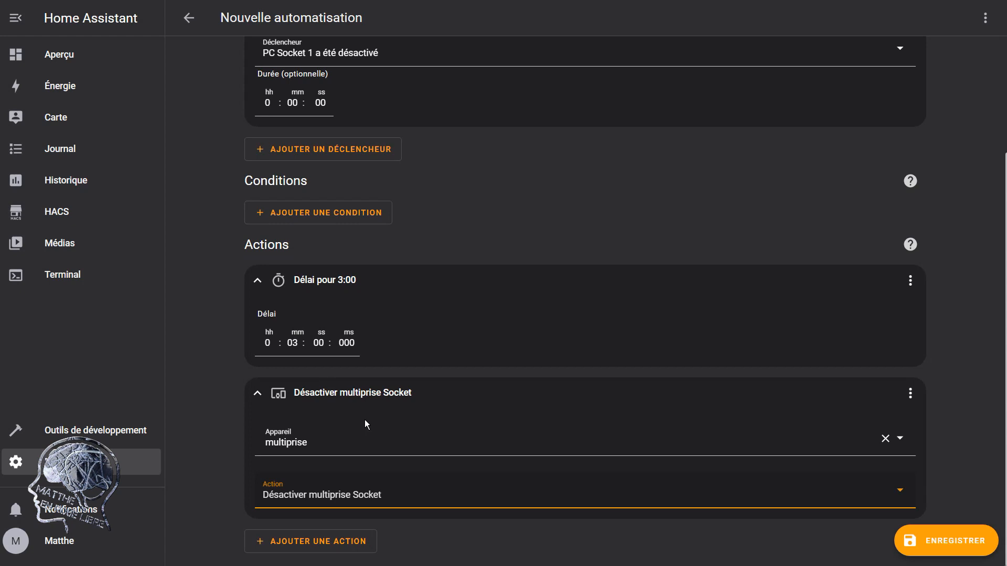
# Add a device action for Canvas D8DF that performs "Éteindre Canvas D8DF"
pyautogui.click(330, 540)
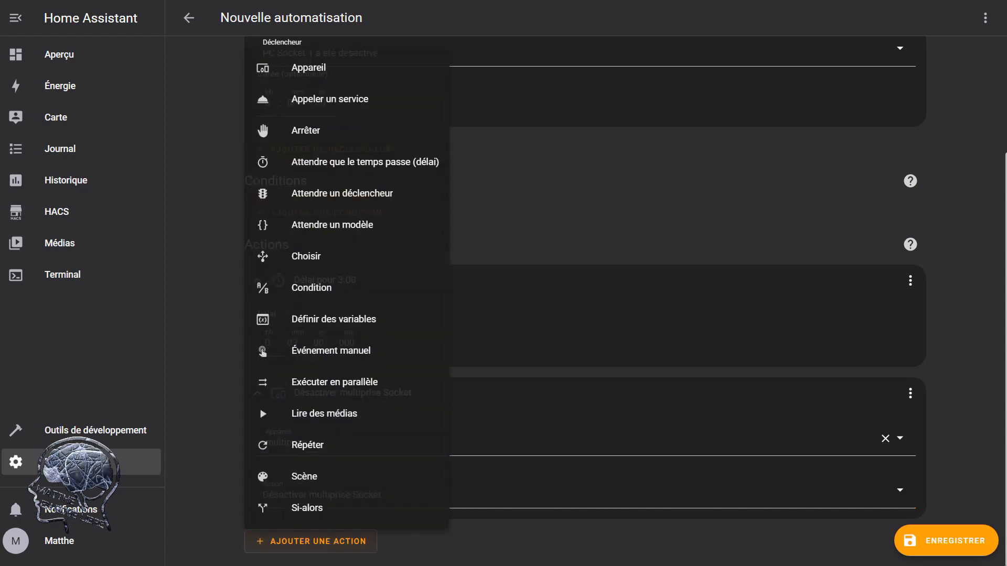
pyautogui.click(294, 68)
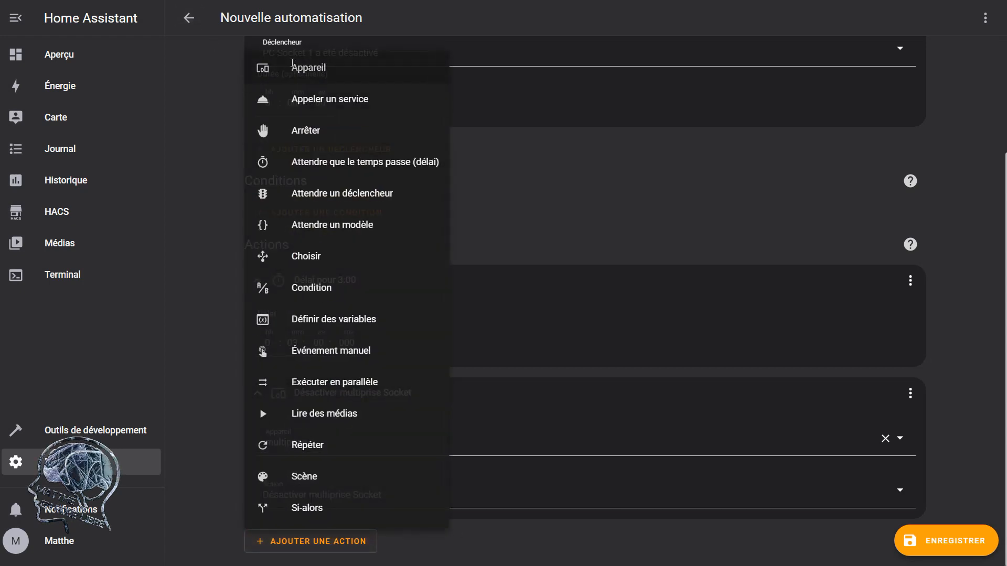
pyautogui.click(414, 448)
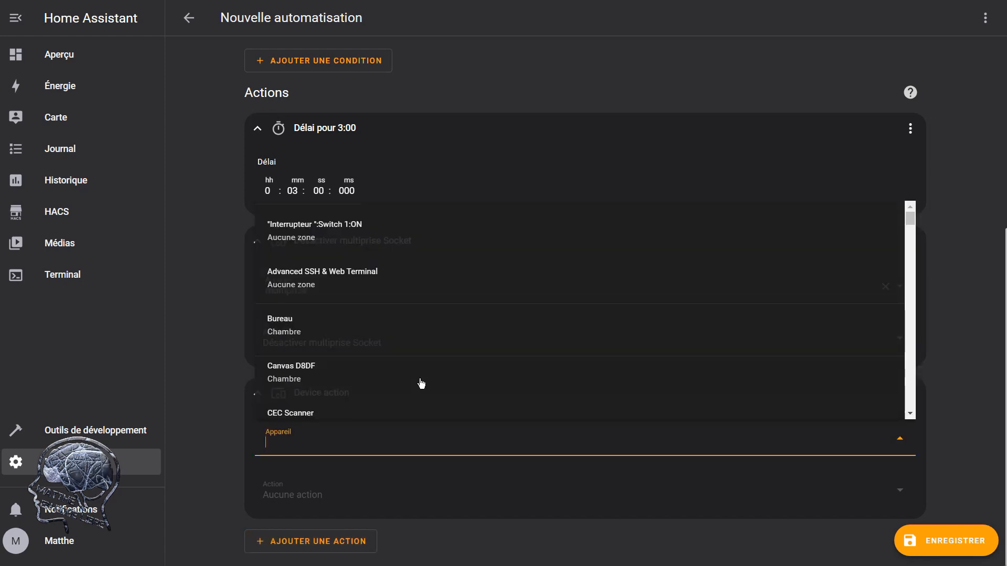
pyautogui.click(418, 382)
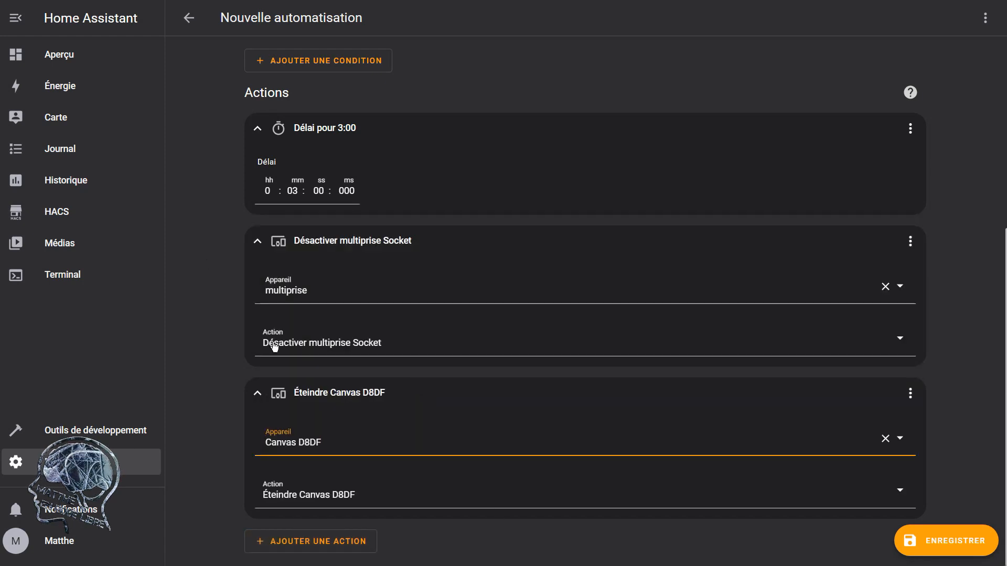
# Add another device action for the Bureau device that performs "Éteindre Bureau"
pyautogui.click(325, 544)
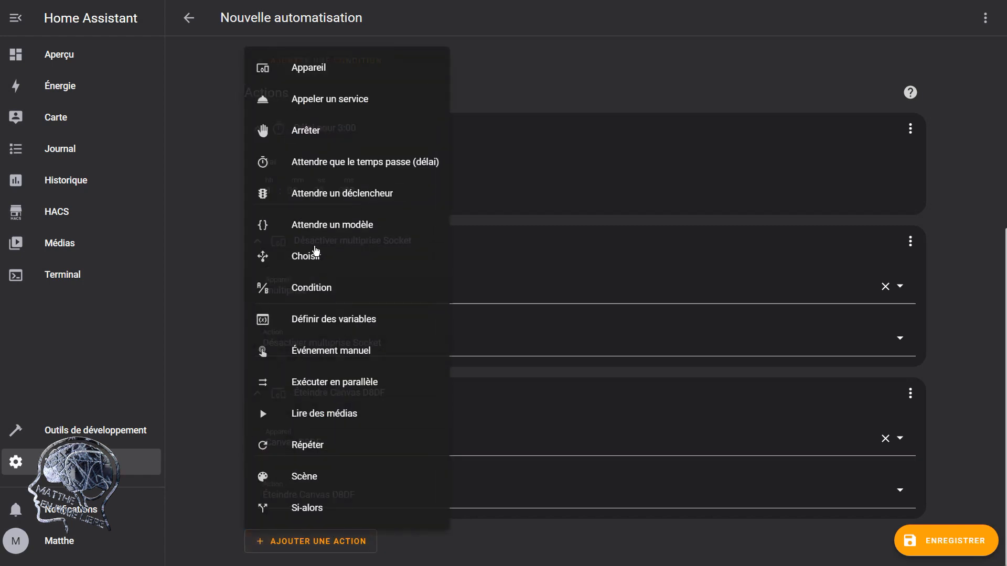
pyautogui.click(319, 68)
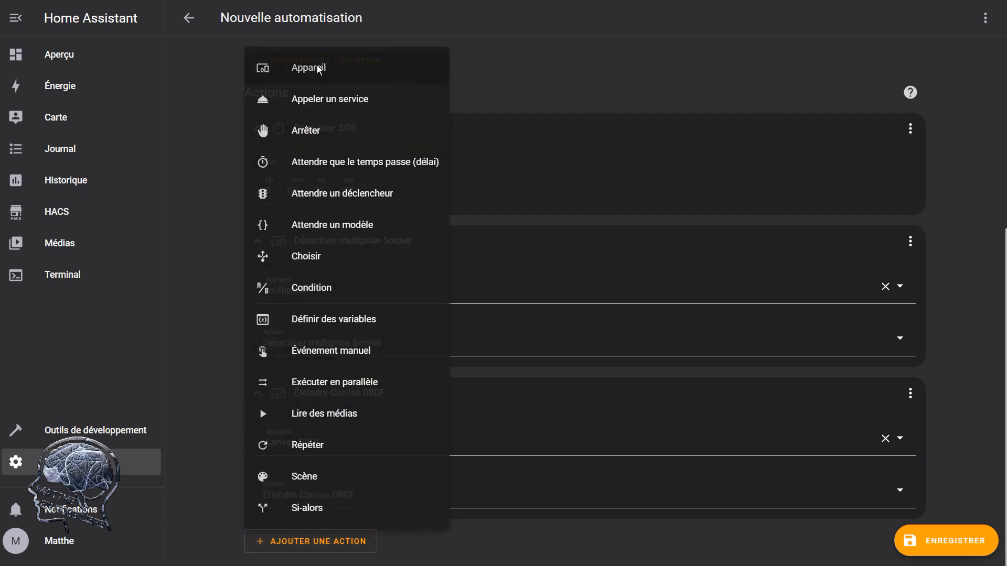
pyautogui.click(448, 438)
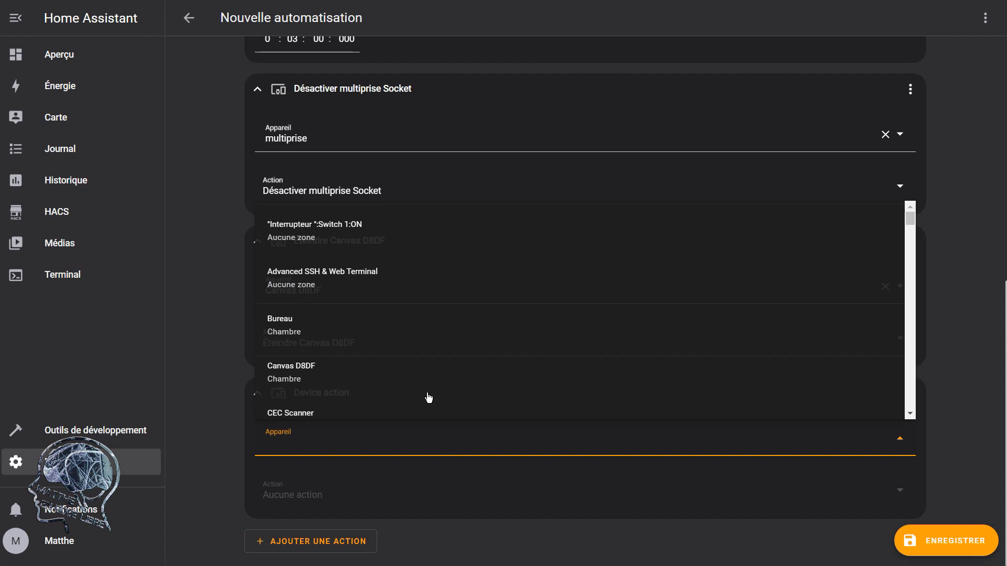
pyautogui.click(303, 323)
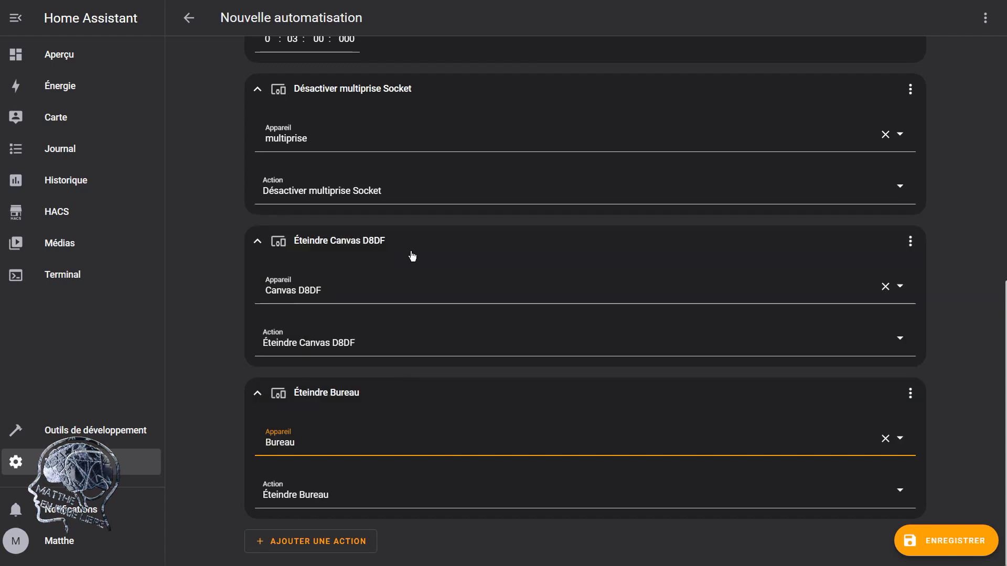
# Save the new automation under the name "setup off", leaving the description empty
pyautogui.click(921, 548)
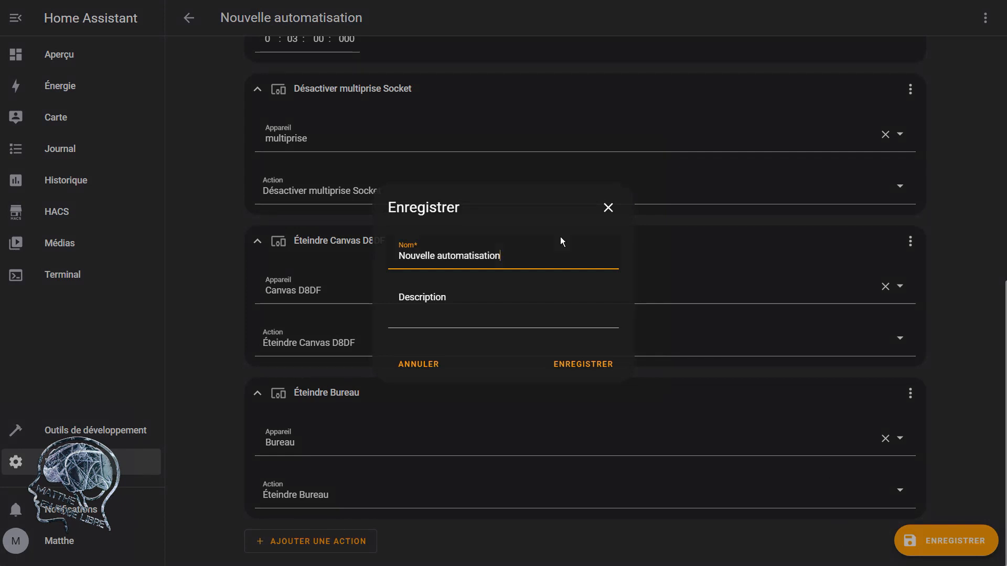
pyautogui.moveTo(513, 248); pyautogui.dragTo(367, 178)
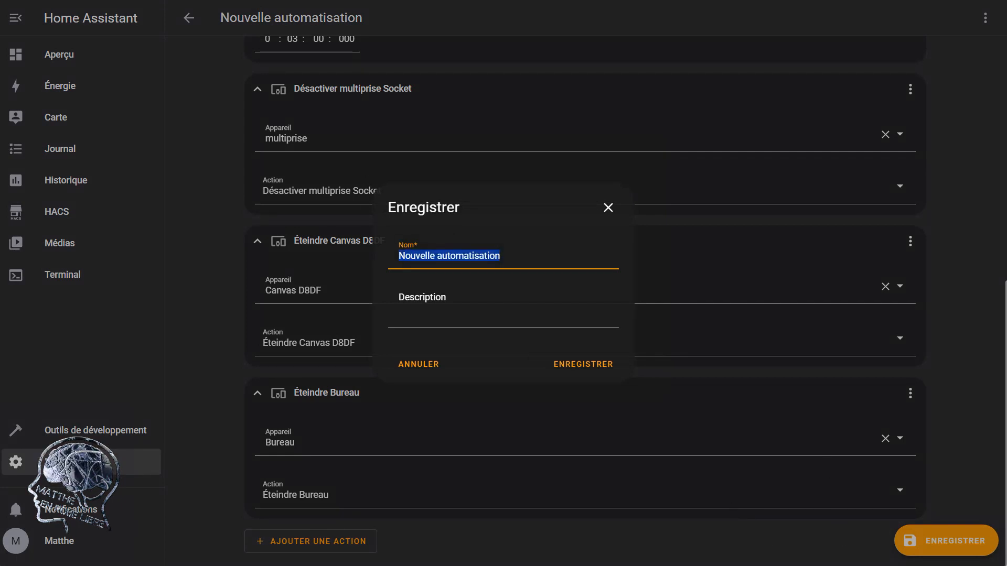
pyautogui.write('s')
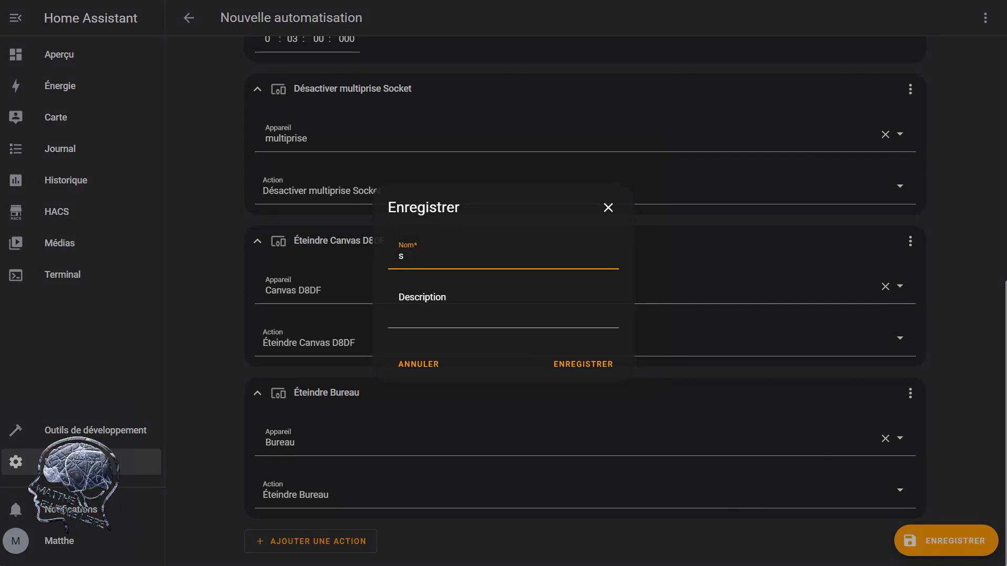
pyautogui.write('et')
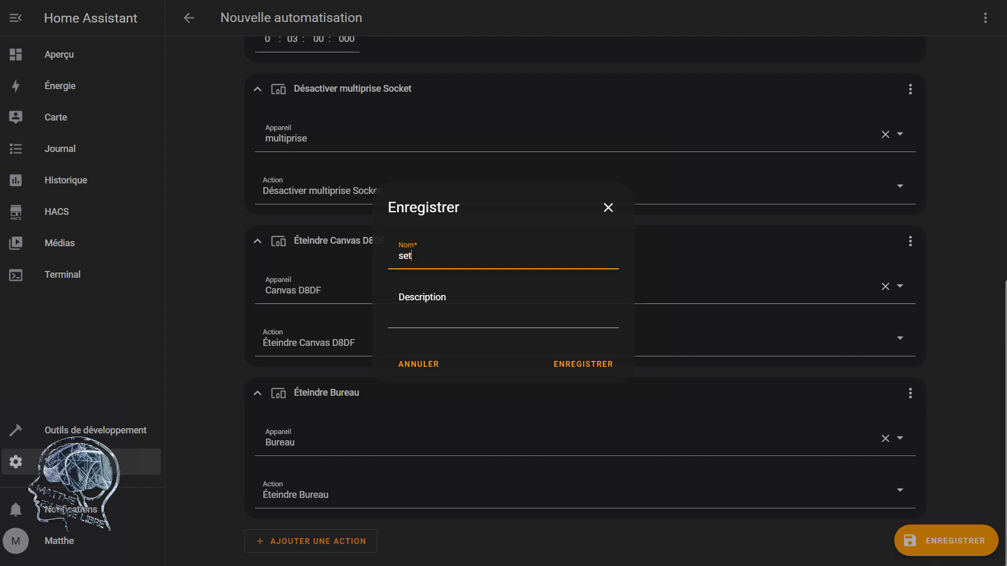
pyautogui.write('up')
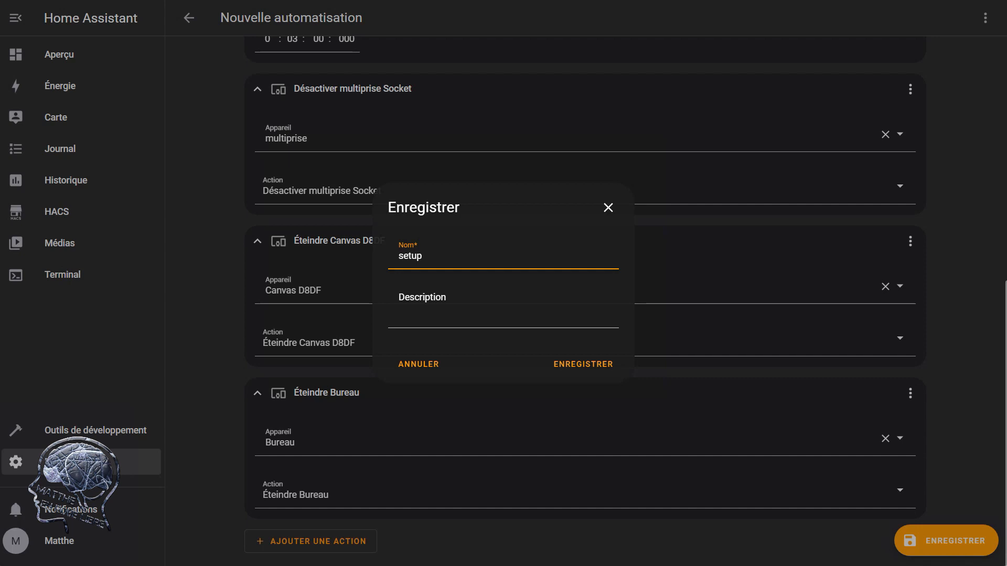
pyautogui.write(' off')
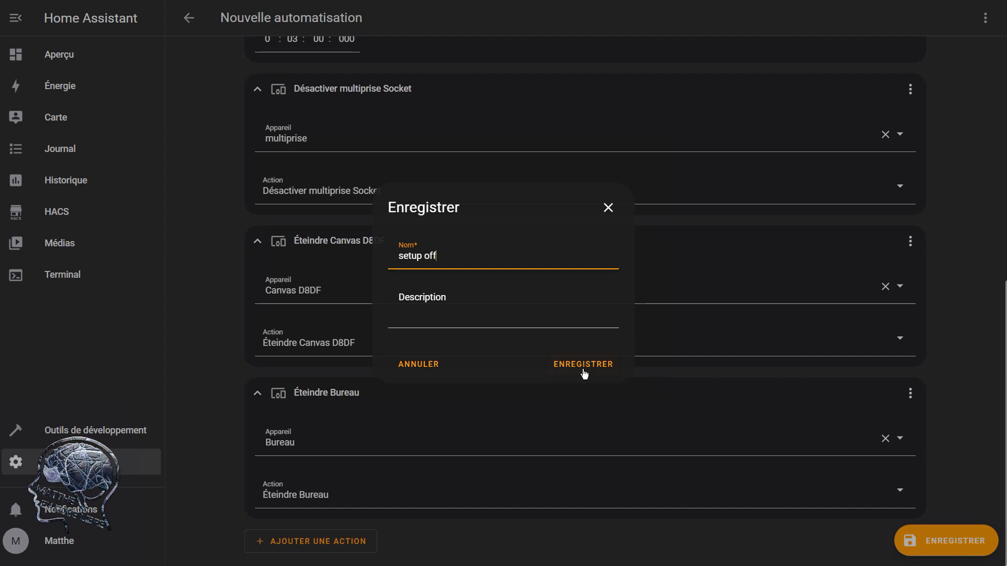
pyautogui.click(583, 365)
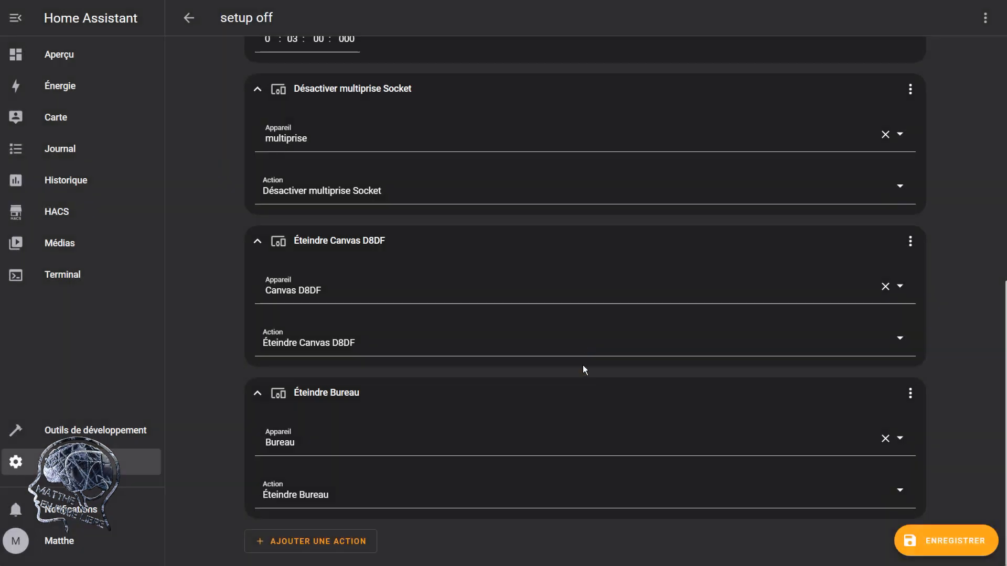